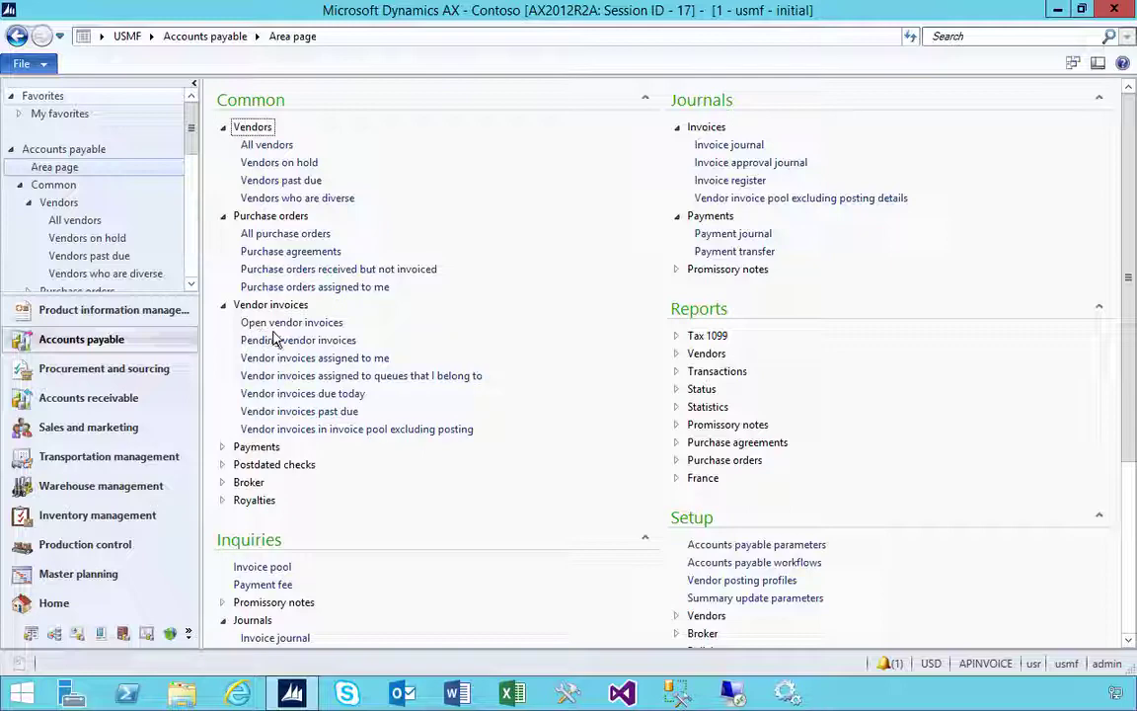
# Create a new vendor invoice from the pending vendor invoices list for vendor X400
pyautogui.click(276, 341)
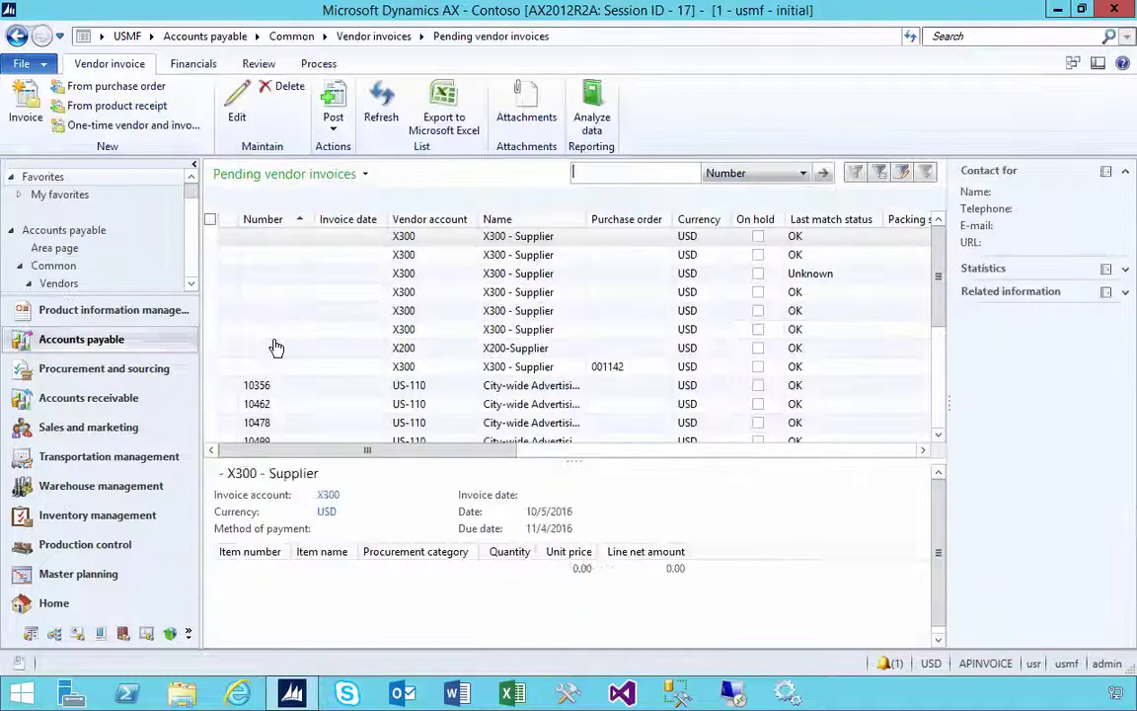
pyautogui.click(27, 116)
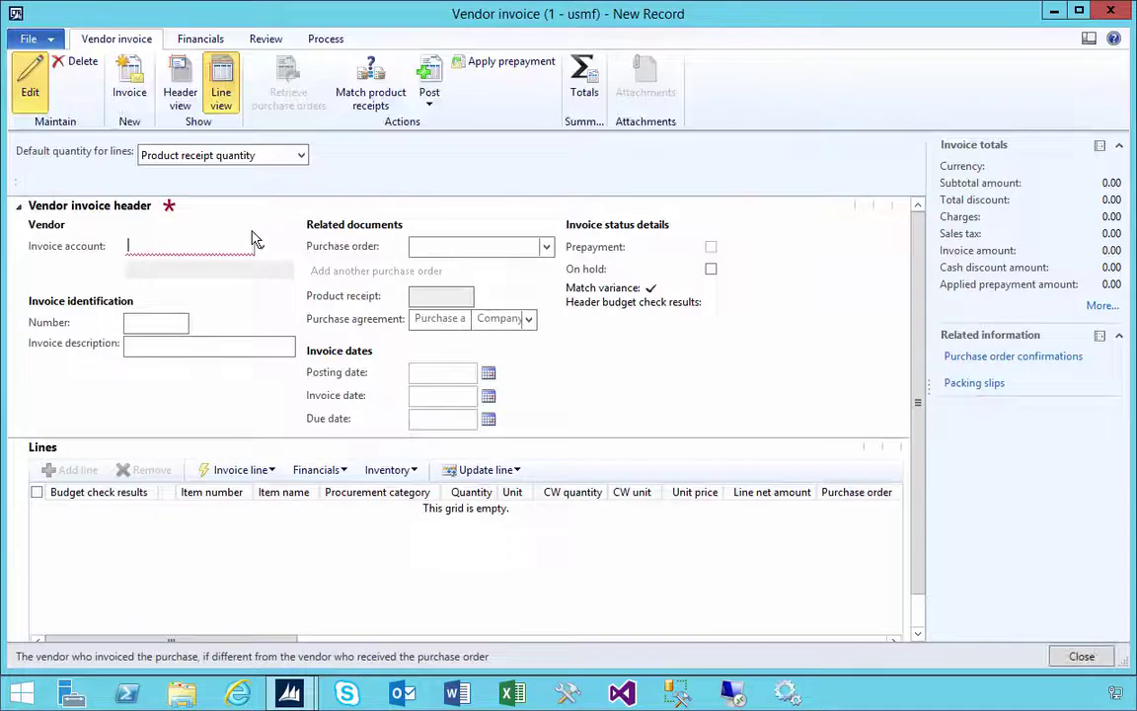
pyautogui.write('4')
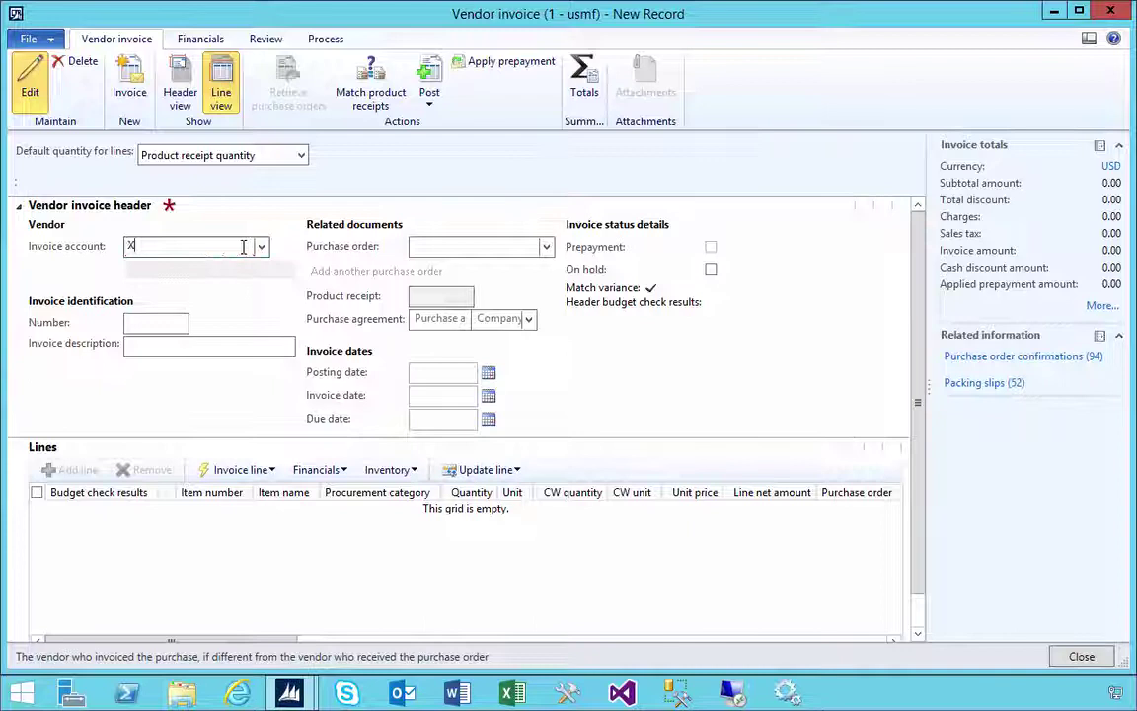
pyautogui.write('*')
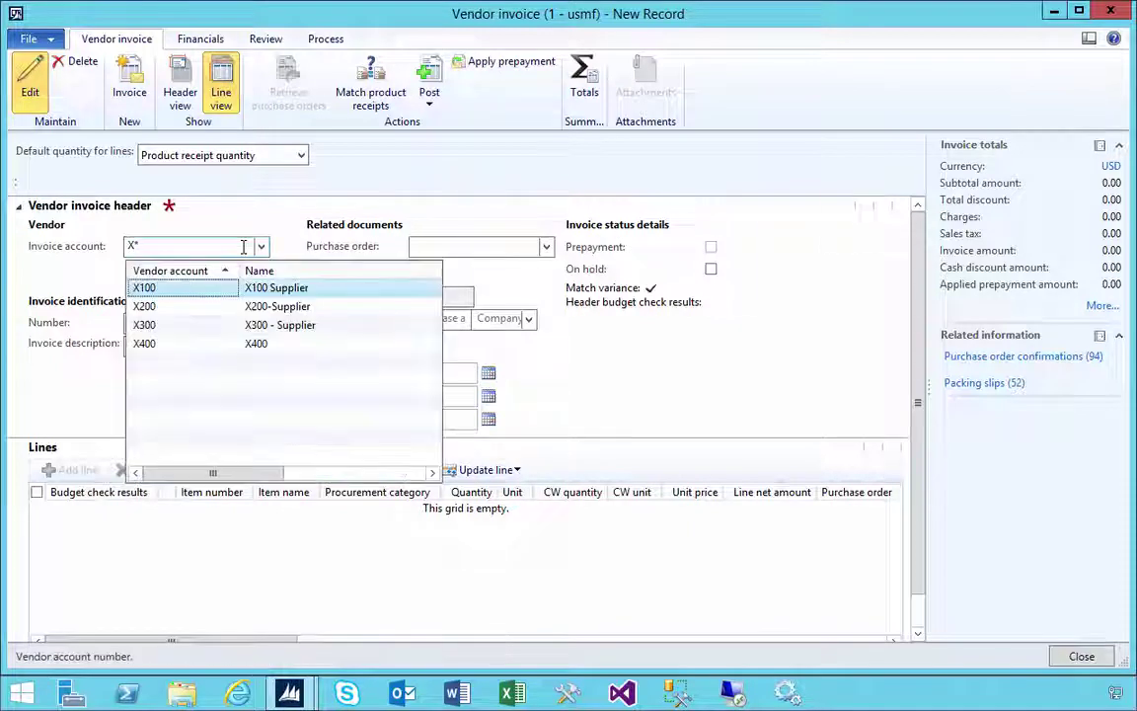
pyautogui.click(196, 341)
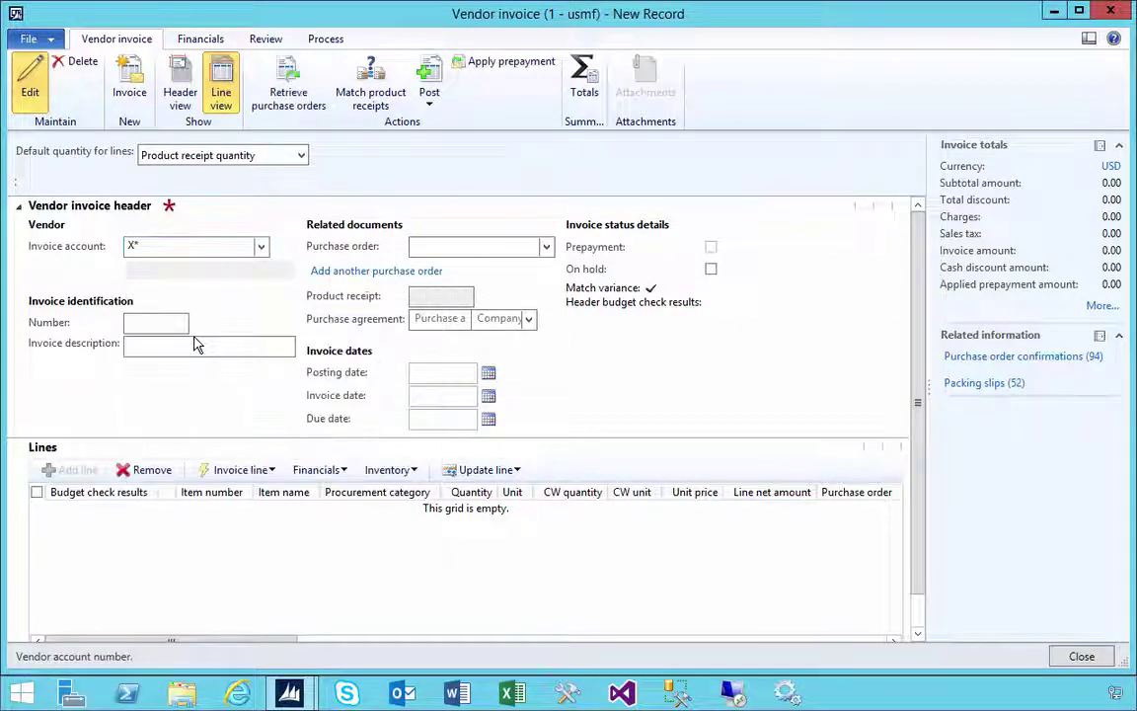
# Enter INVG123 as the invoice number in the vendor invoice header
pyautogui.click(165, 321)
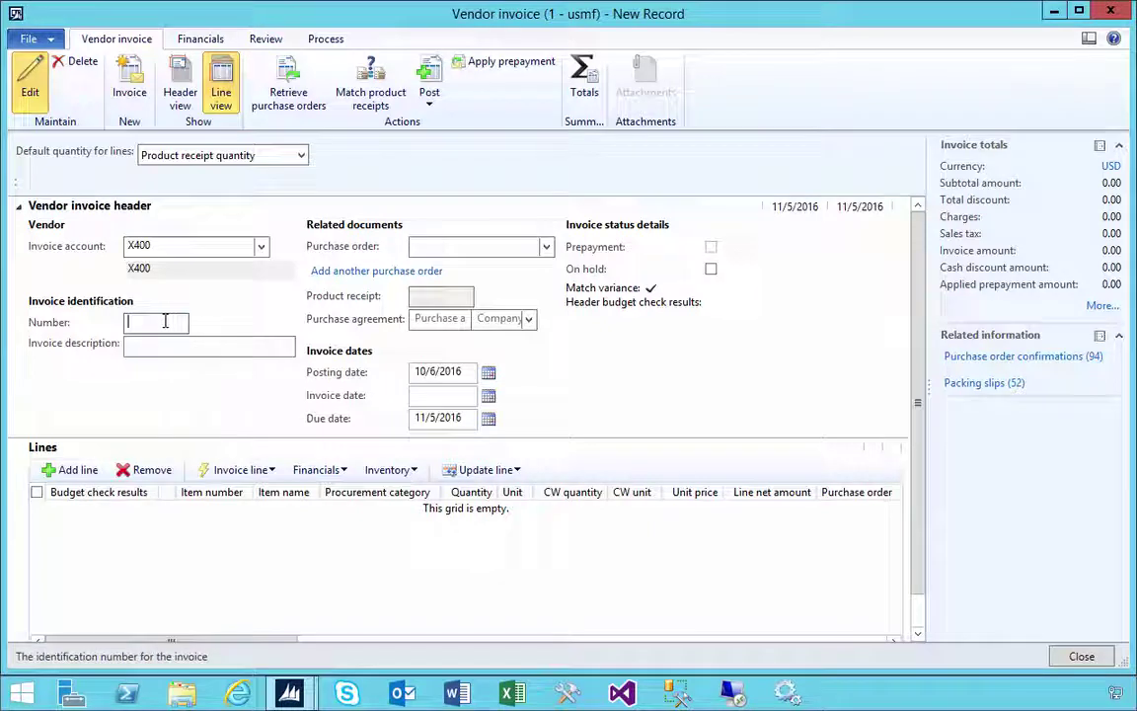
pyautogui.write('I')
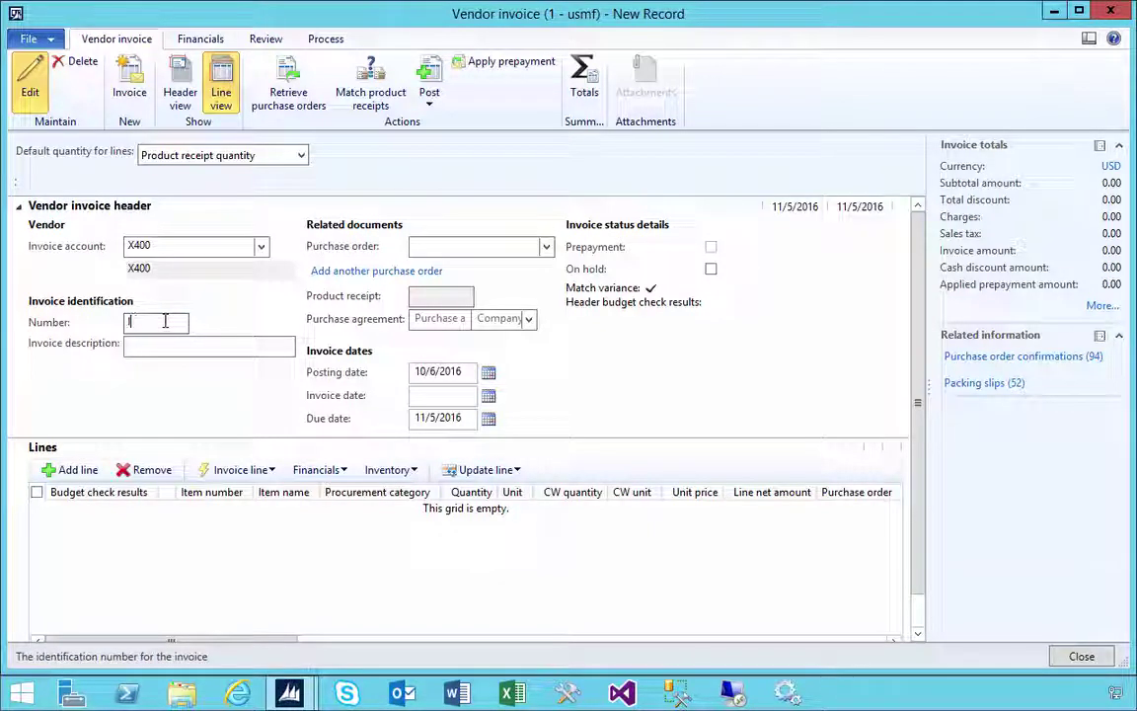
pyautogui.write('NVG12')
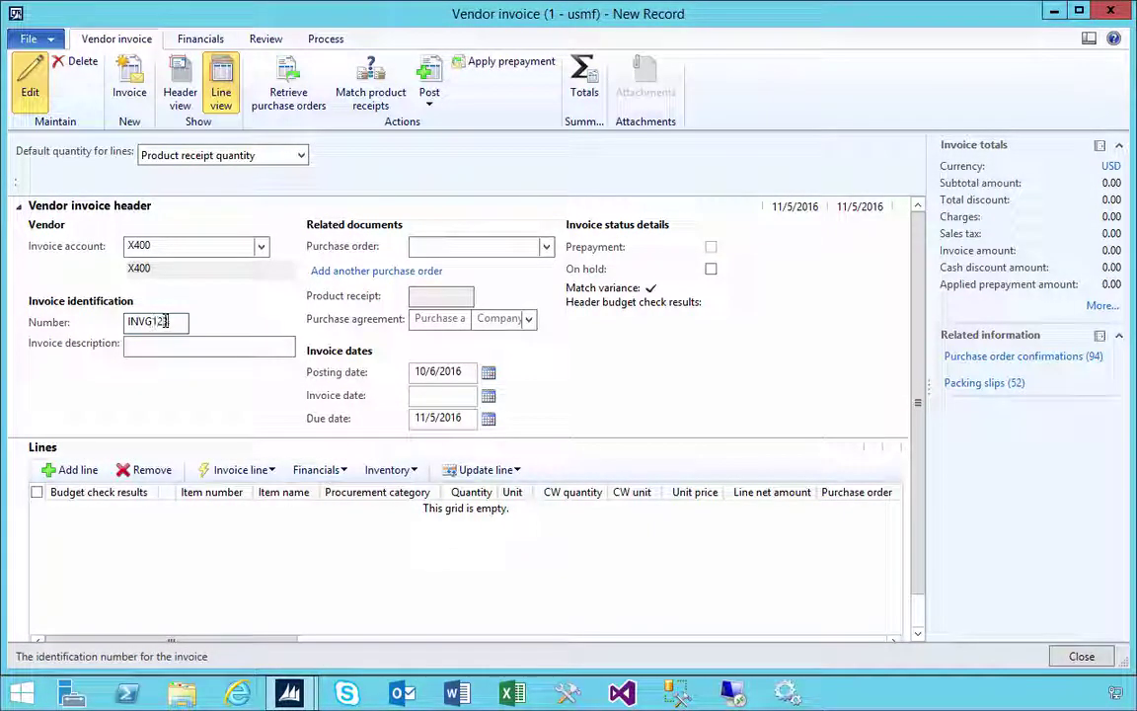
pyautogui.write('3')
pyautogui.press('Tab')
# Link the invoice to the vendor's open purchase order and set the default quantity for lines to Ordered quantity
pyautogui.click(546, 246)
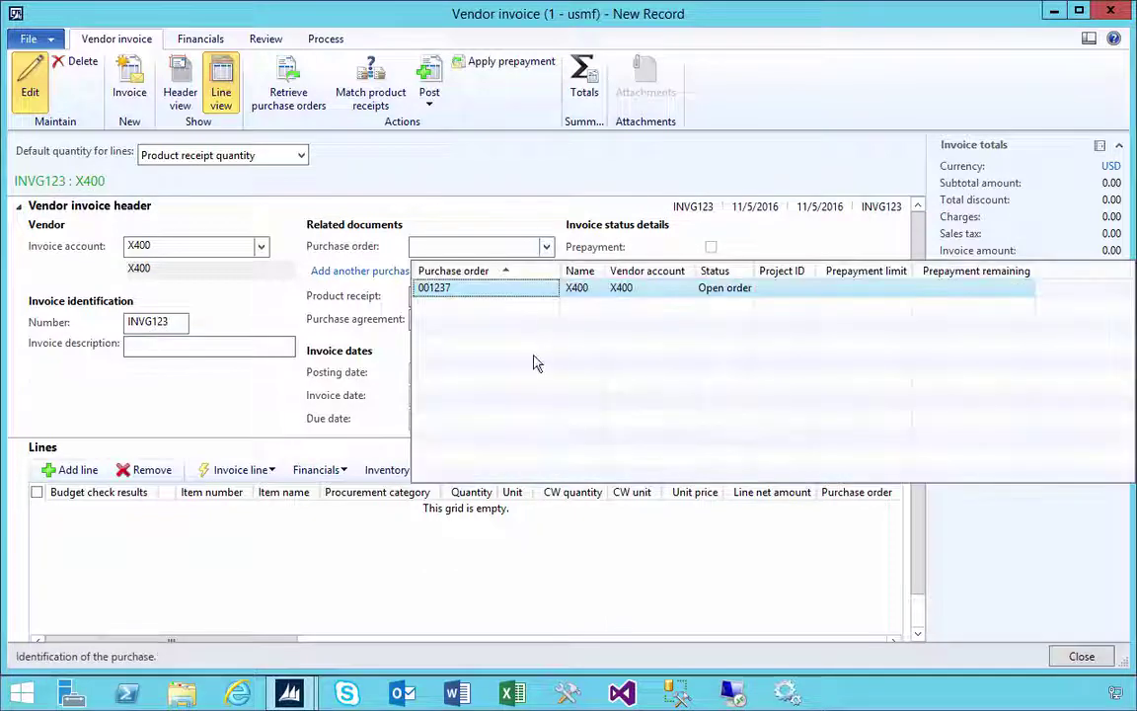
pyautogui.click(436, 290)
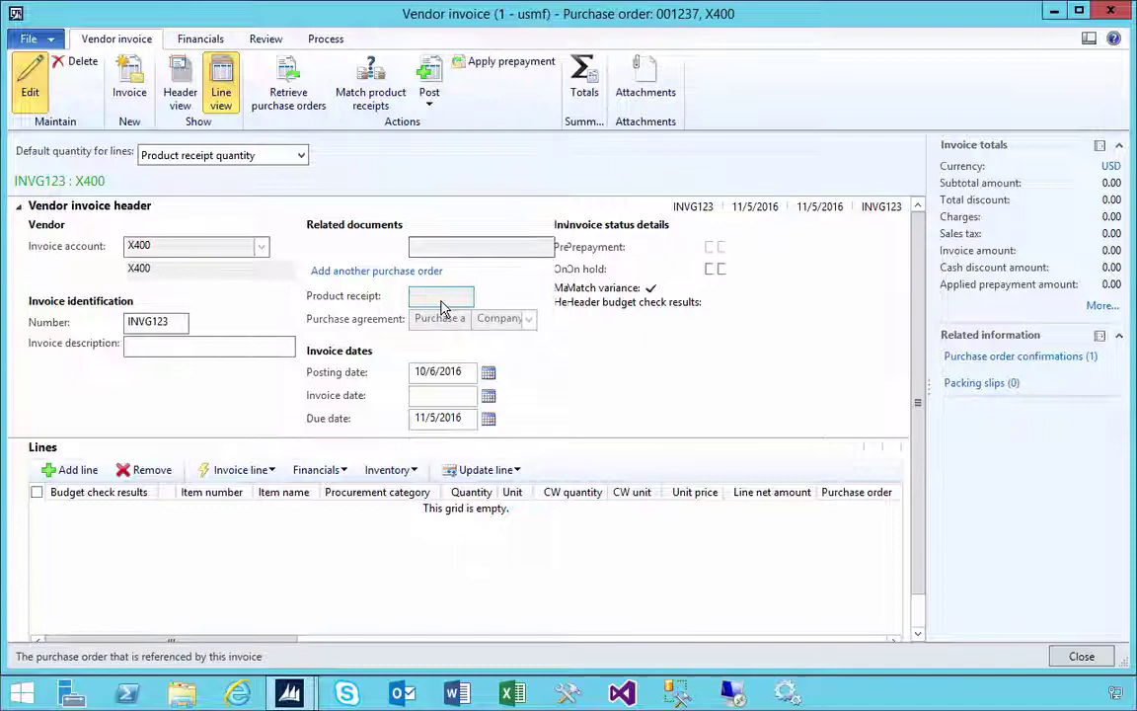
pyautogui.click(273, 154)
pyautogui.click(166, 194)
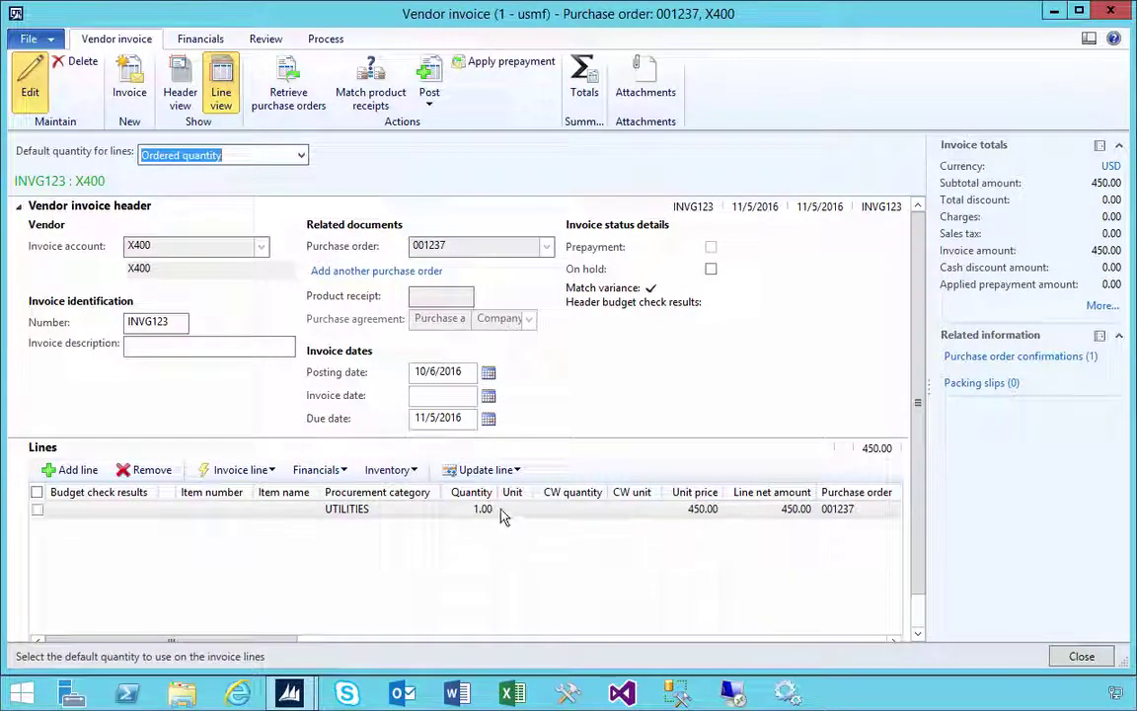
# Check the approval details in the invoice's header view and post the invoice
pyautogui.click(180, 92)
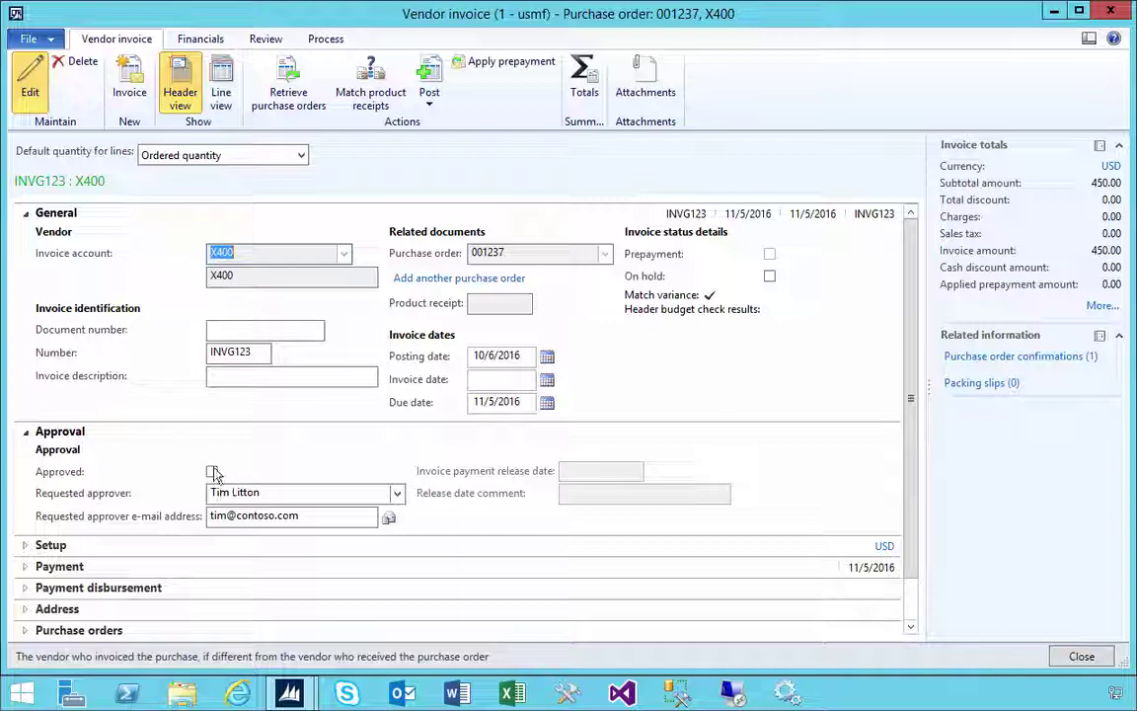
pyautogui.click(221, 87)
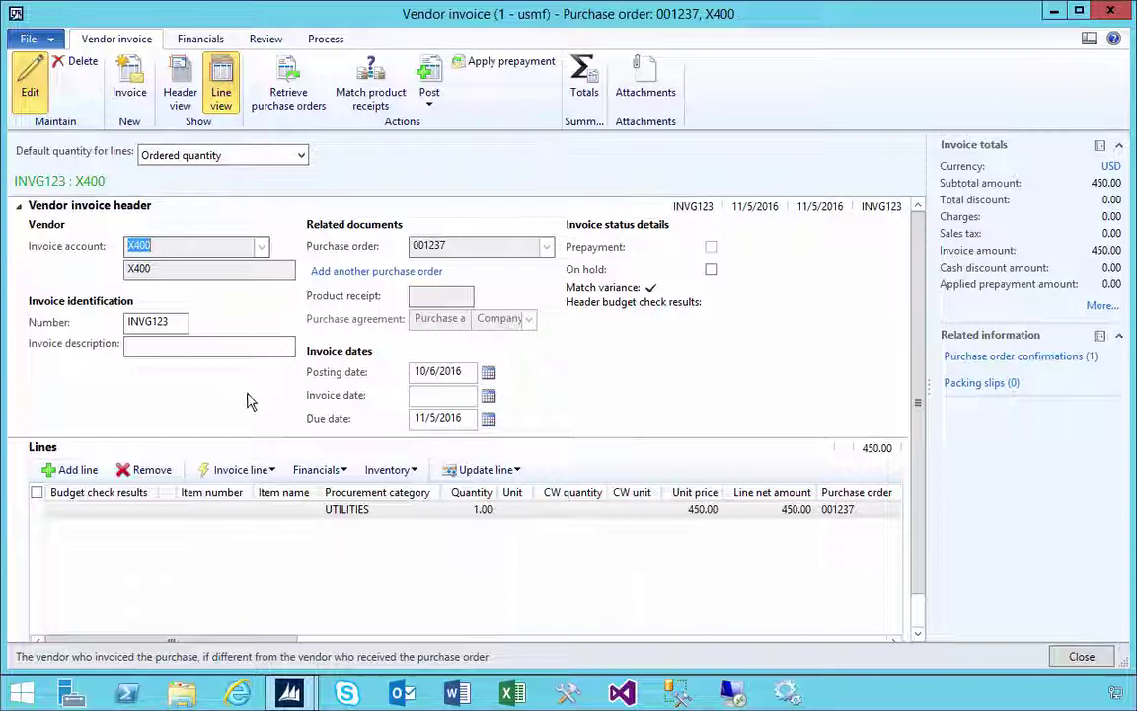
pyautogui.click(426, 108)
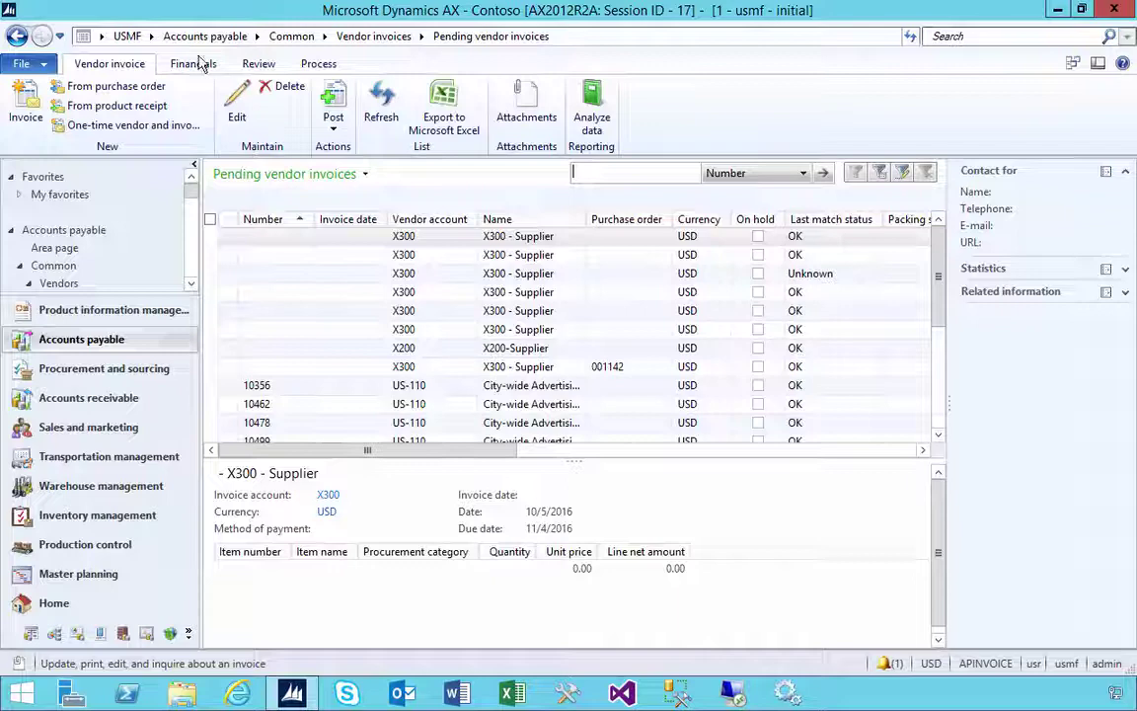
# Filter the open vendor invoices by vendor account X400
pyautogui.click(197, 38)
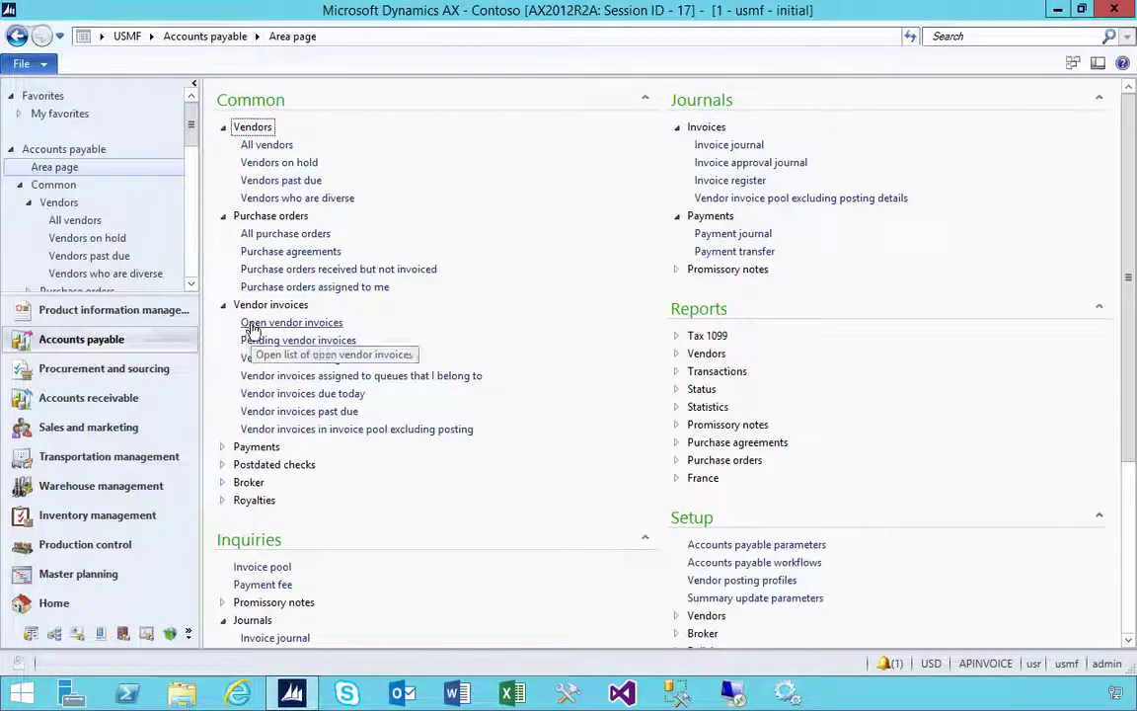
pyautogui.click(254, 325)
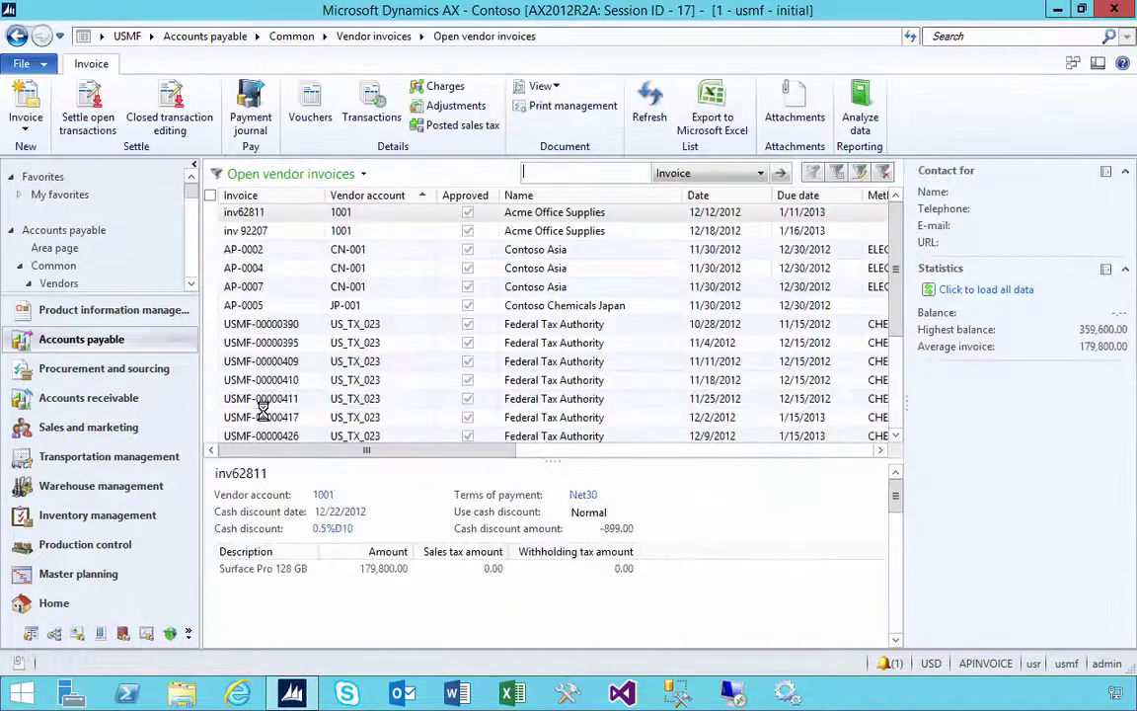
pyautogui.click(362, 290)
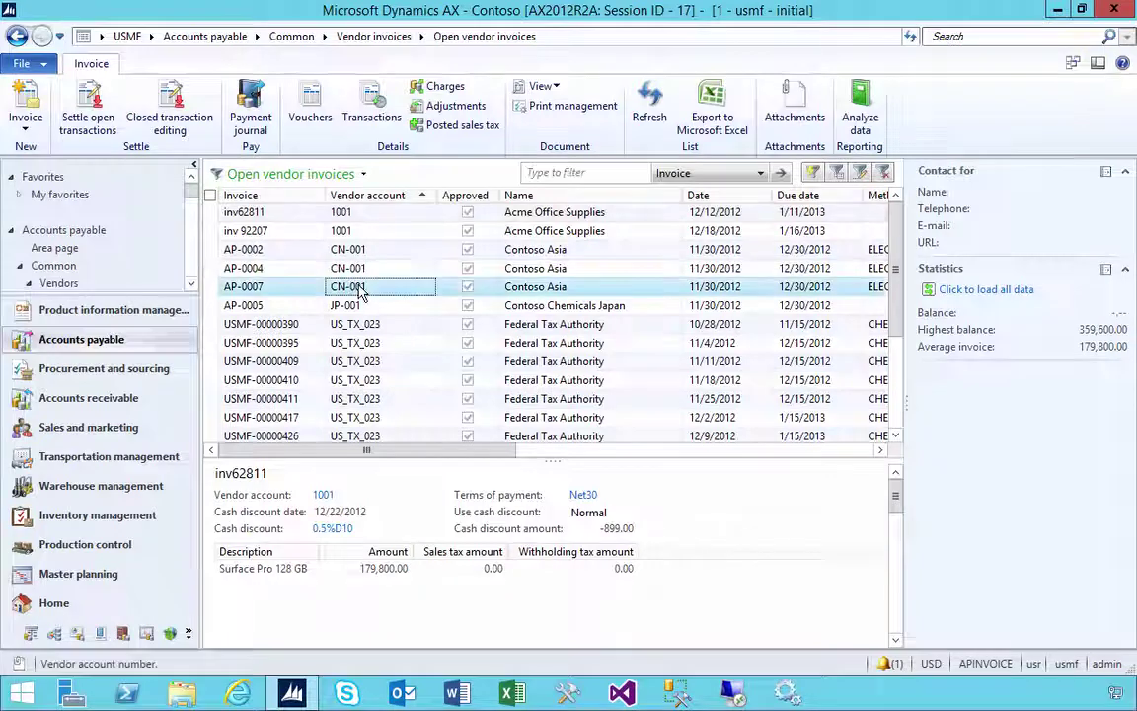
pyautogui.rightClick(361, 291)
pyautogui.click(383, 377)
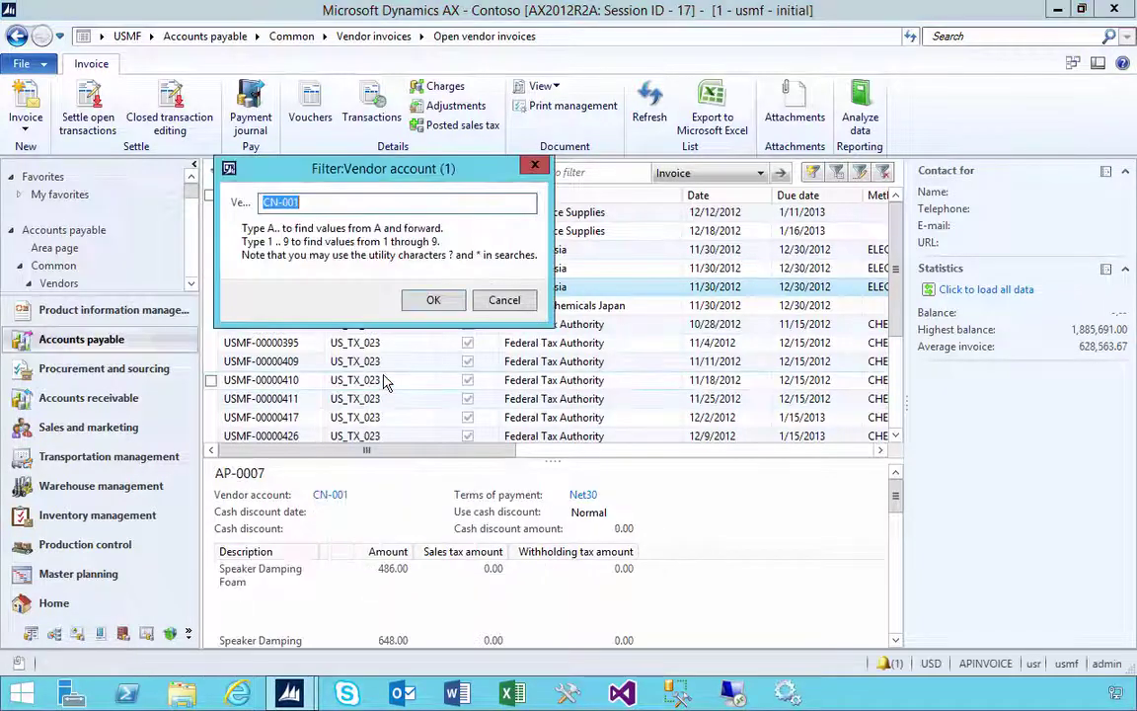
pyautogui.write('0400')
pyautogui.press('Return')
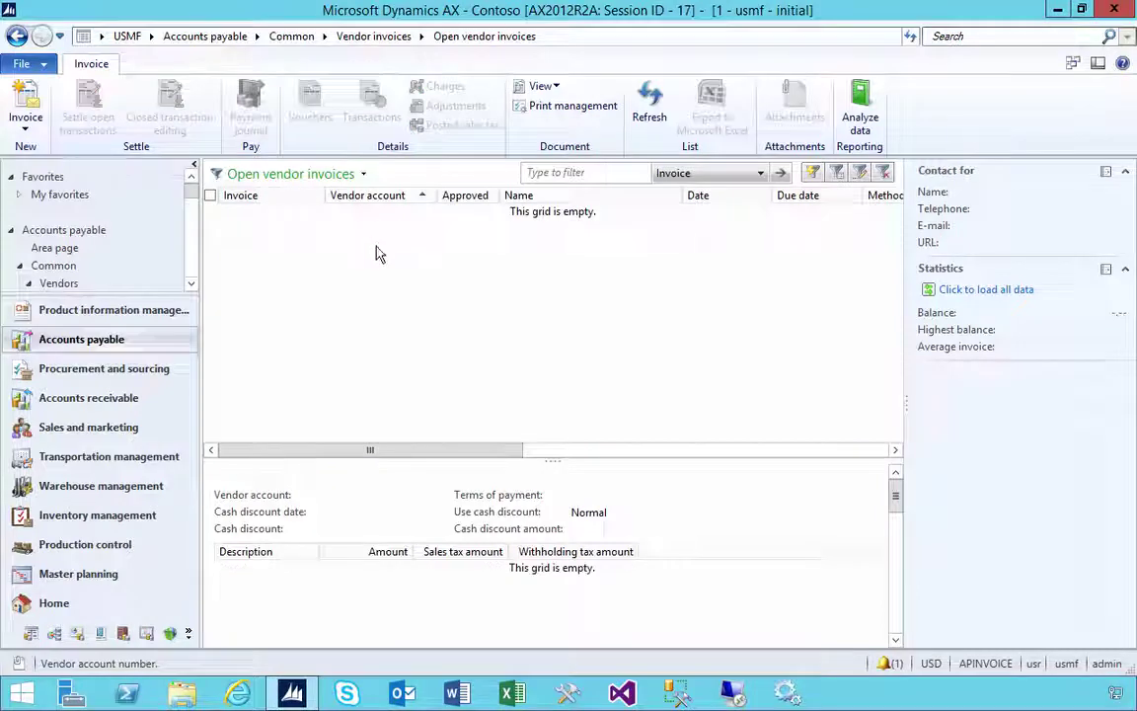
# Filter the list of all vendors by vendor account X400
pyautogui.click(209, 40)
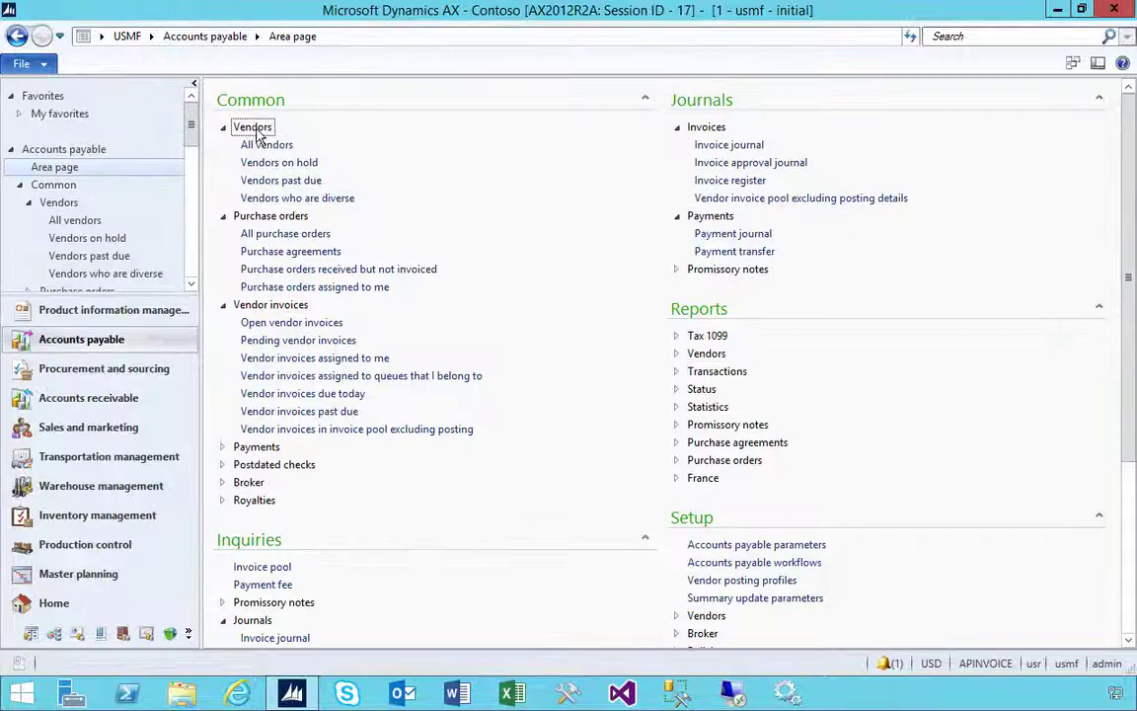
pyautogui.click(254, 146)
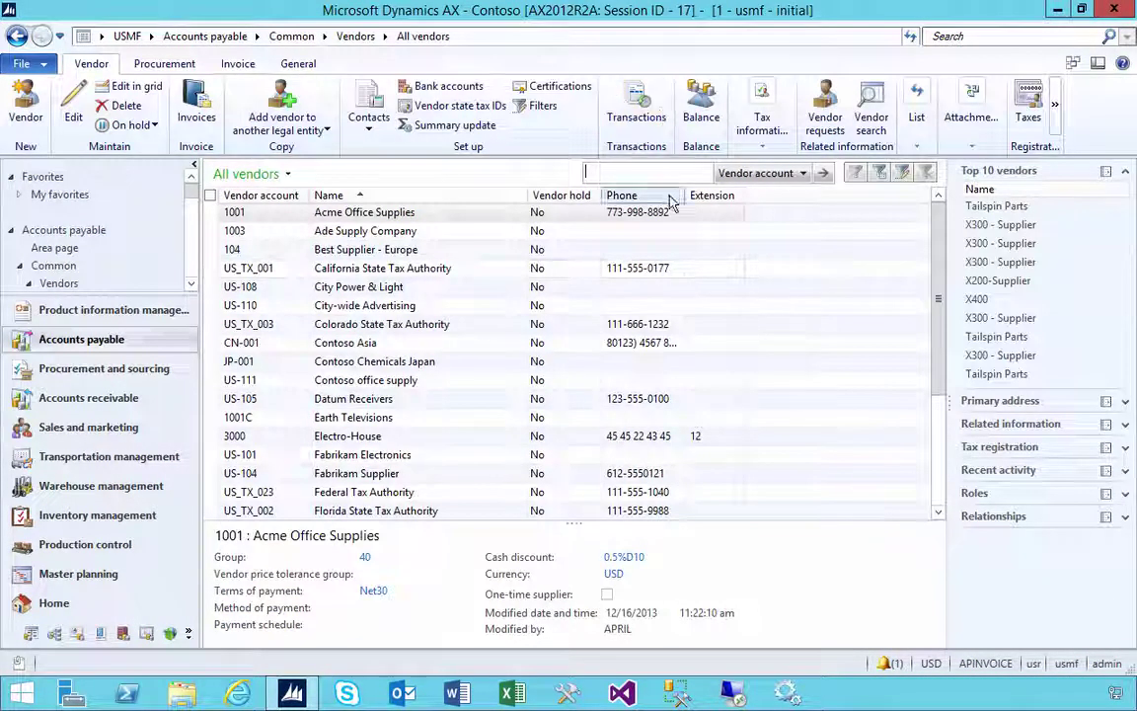
pyautogui.write('X400')
pyautogui.press('Return')
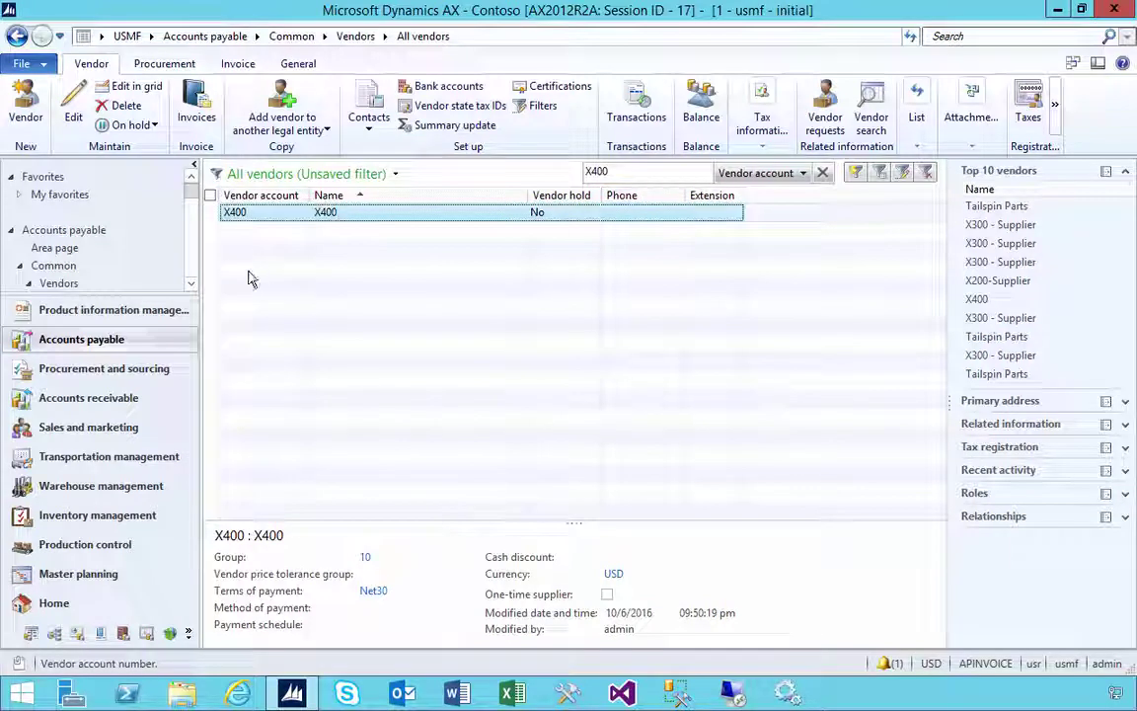
# Examine the vendor's invoice journal and the voucher transactions of invoice INVG123, and close both windows
pyautogui.click(196, 109)
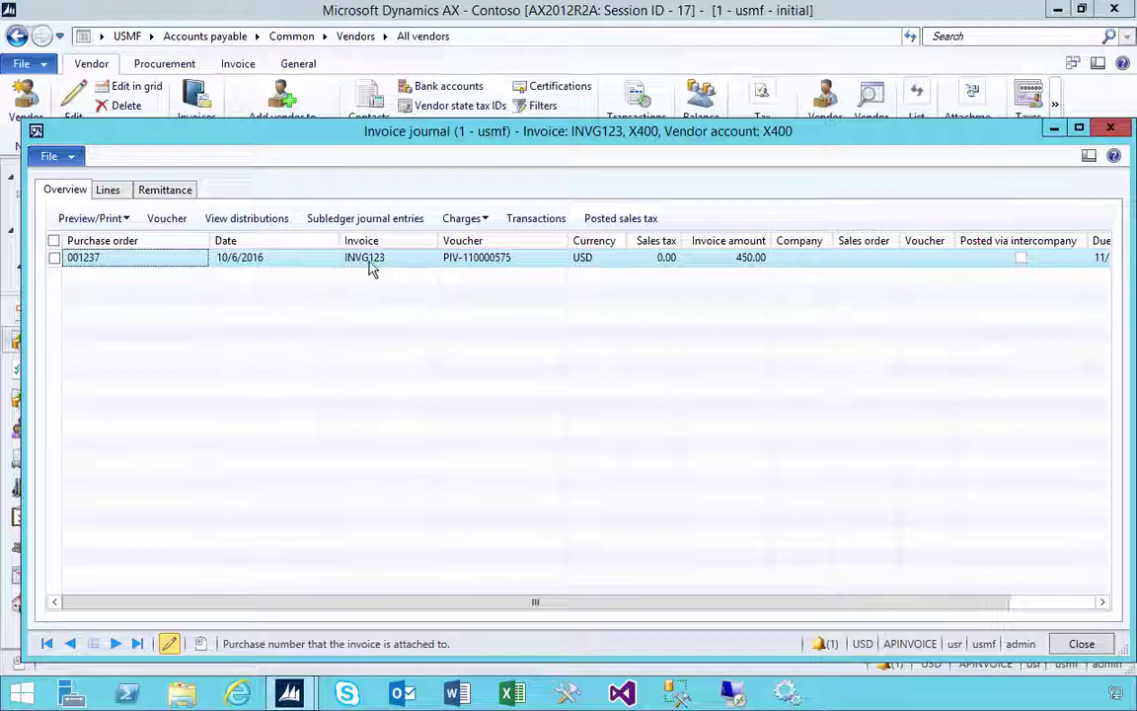
pyautogui.click(167, 223)
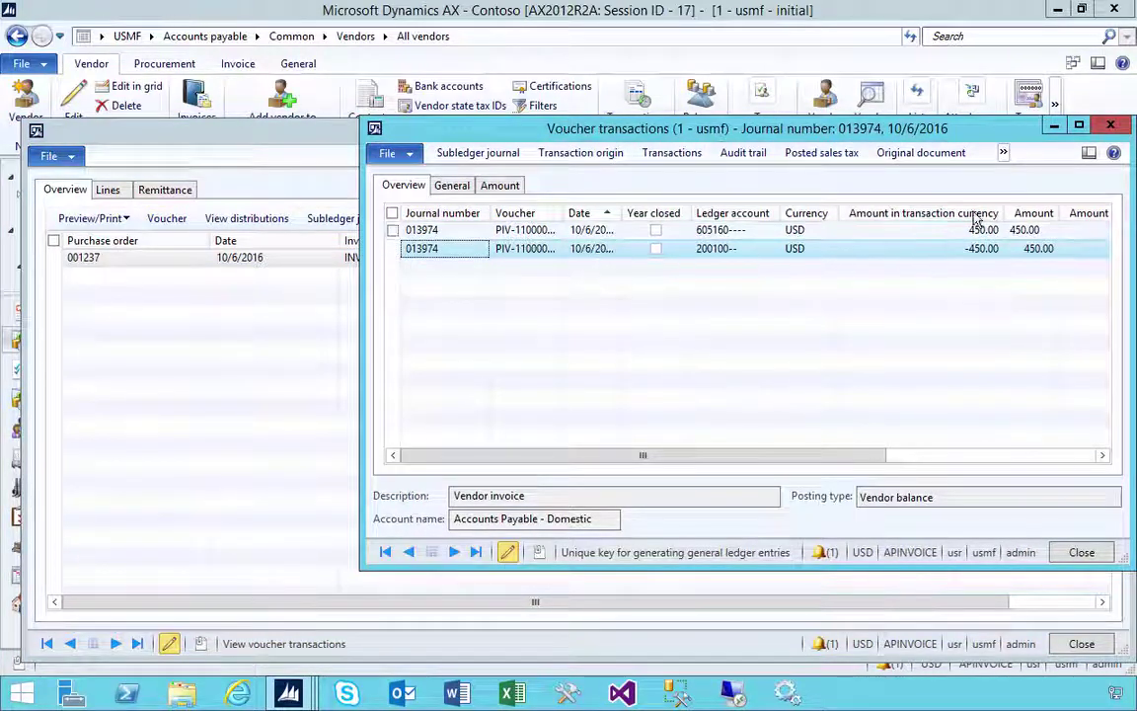
pyautogui.click(1110, 125)
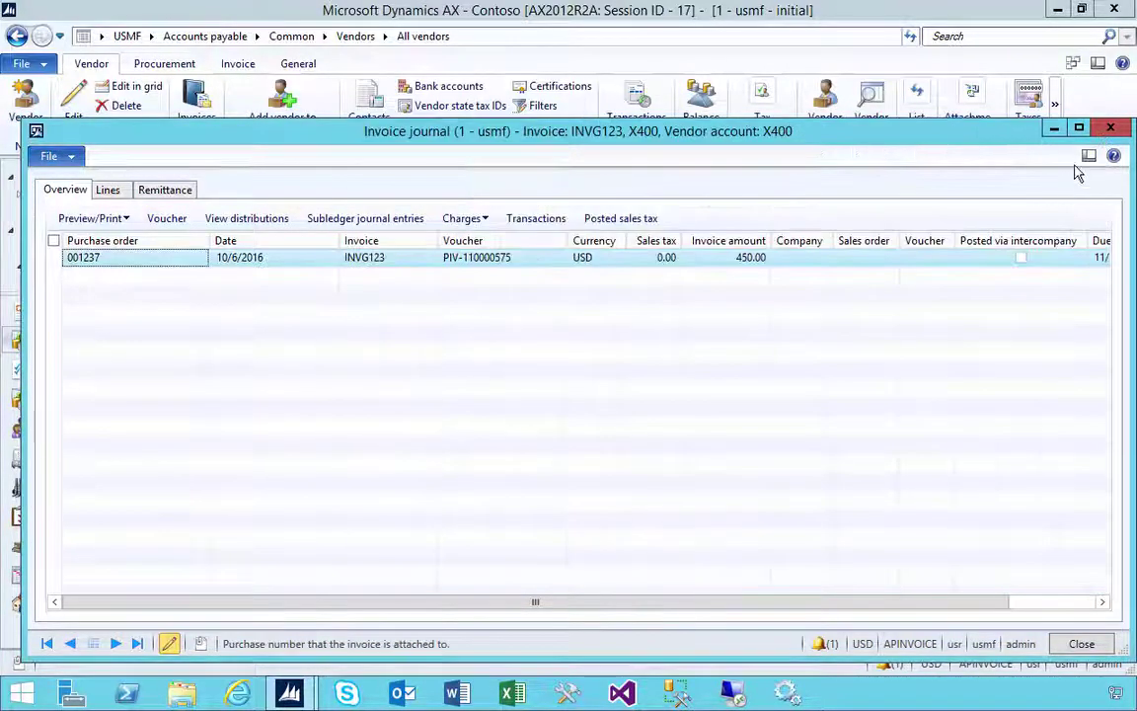
pyautogui.click(1109, 125)
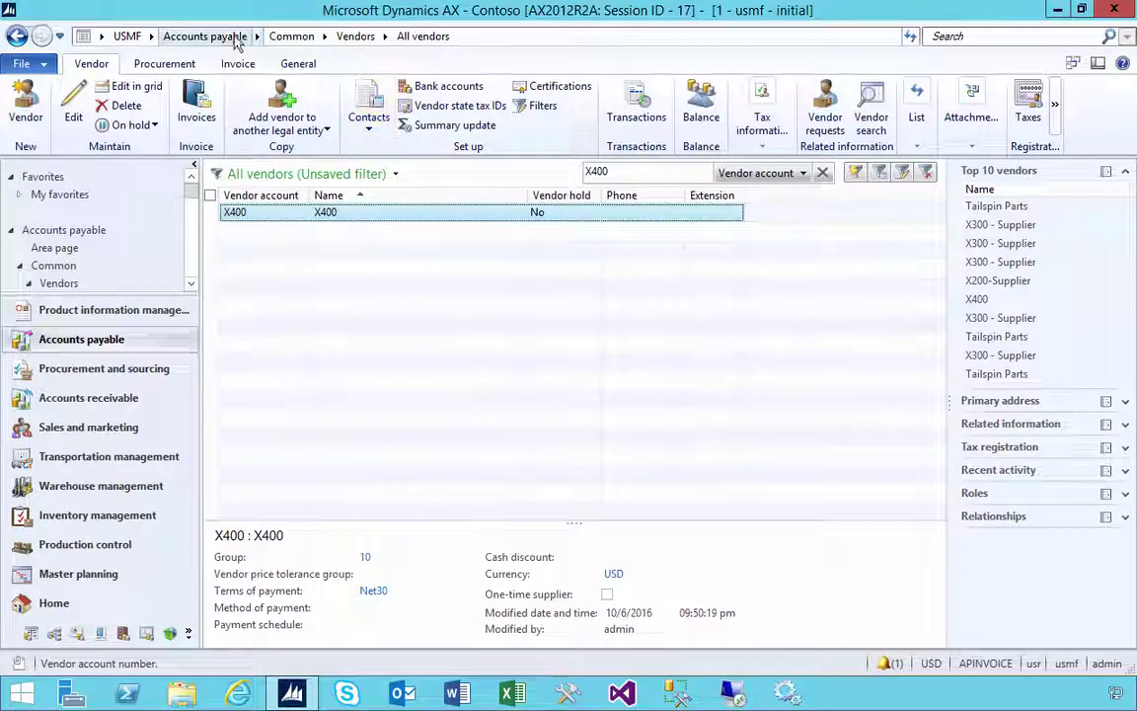
# Change the Approved criterion of the open vendor invoices query to No and select invoice INVG123 of vendor X400
pyautogui.click(231, 41)
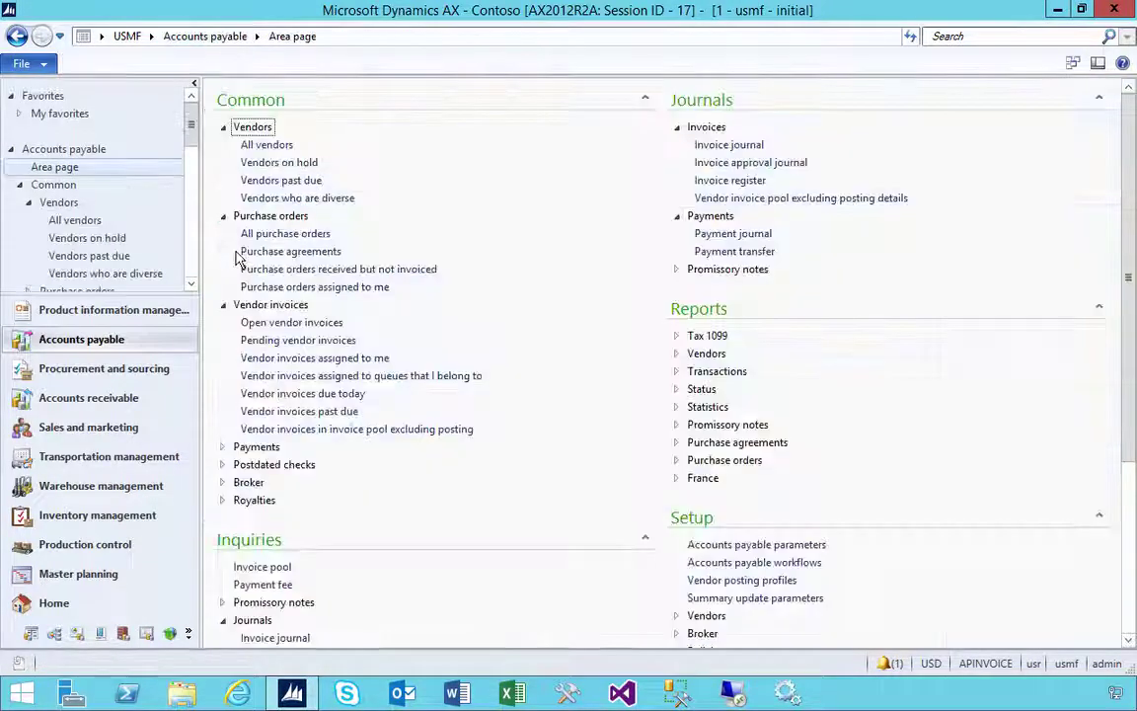
pyautogui.click(297, 322)
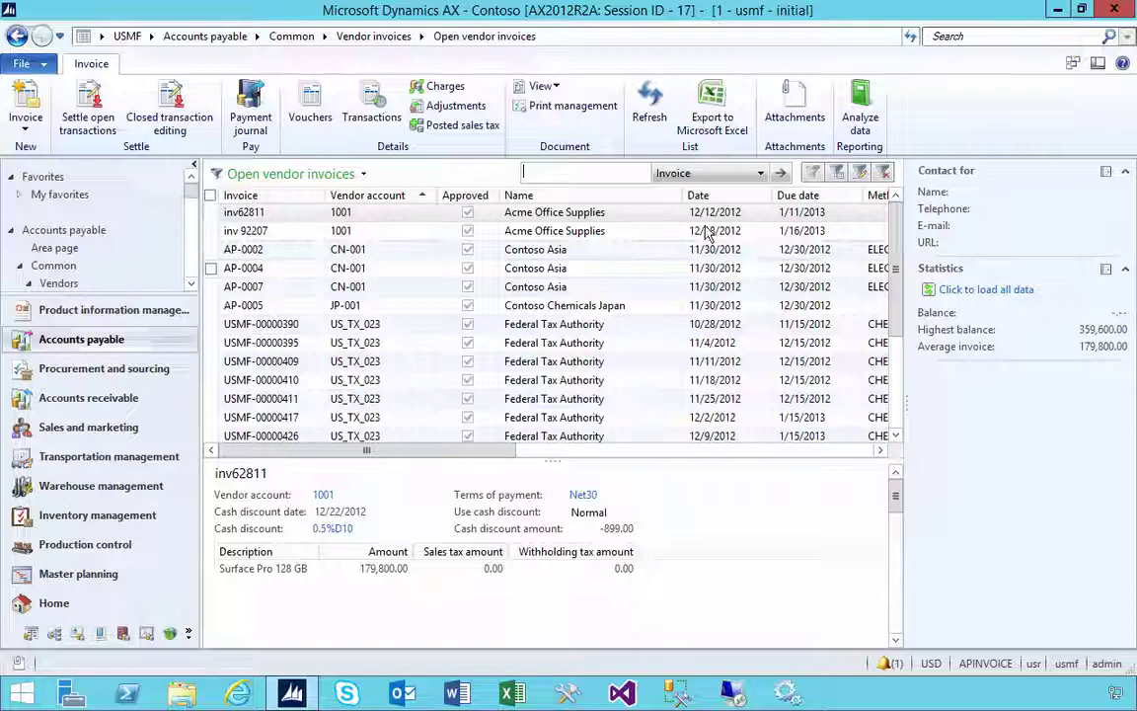
pyautogui.click(860, 175)
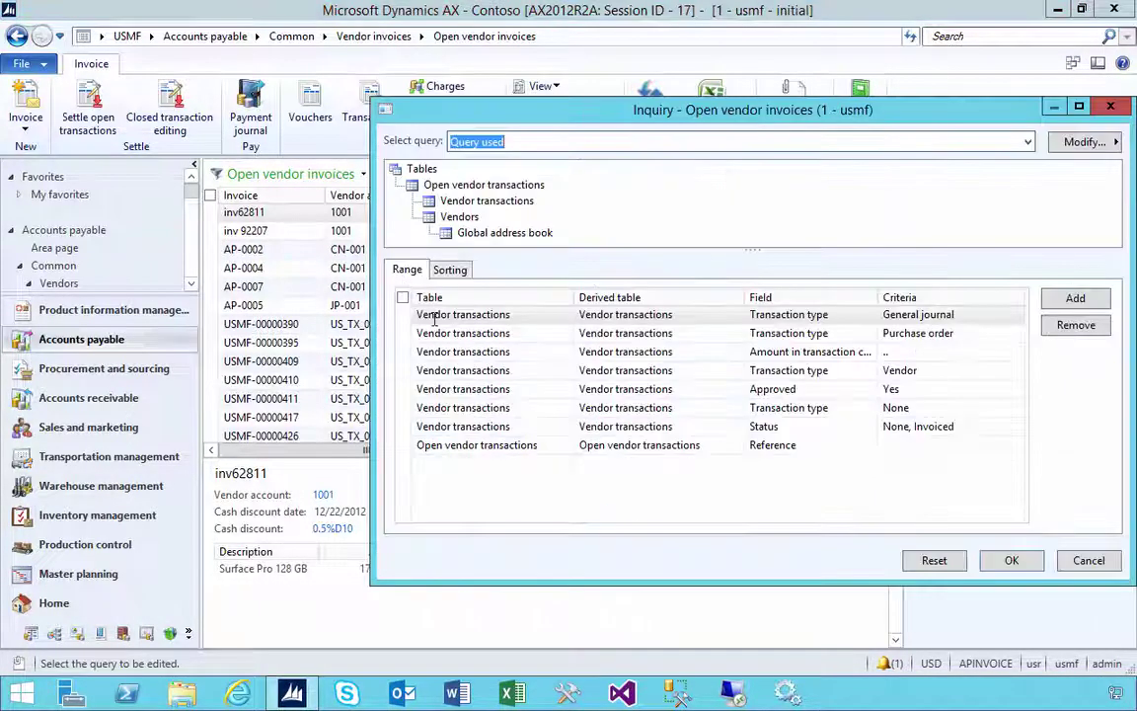
pyautogui.click(889, 389)
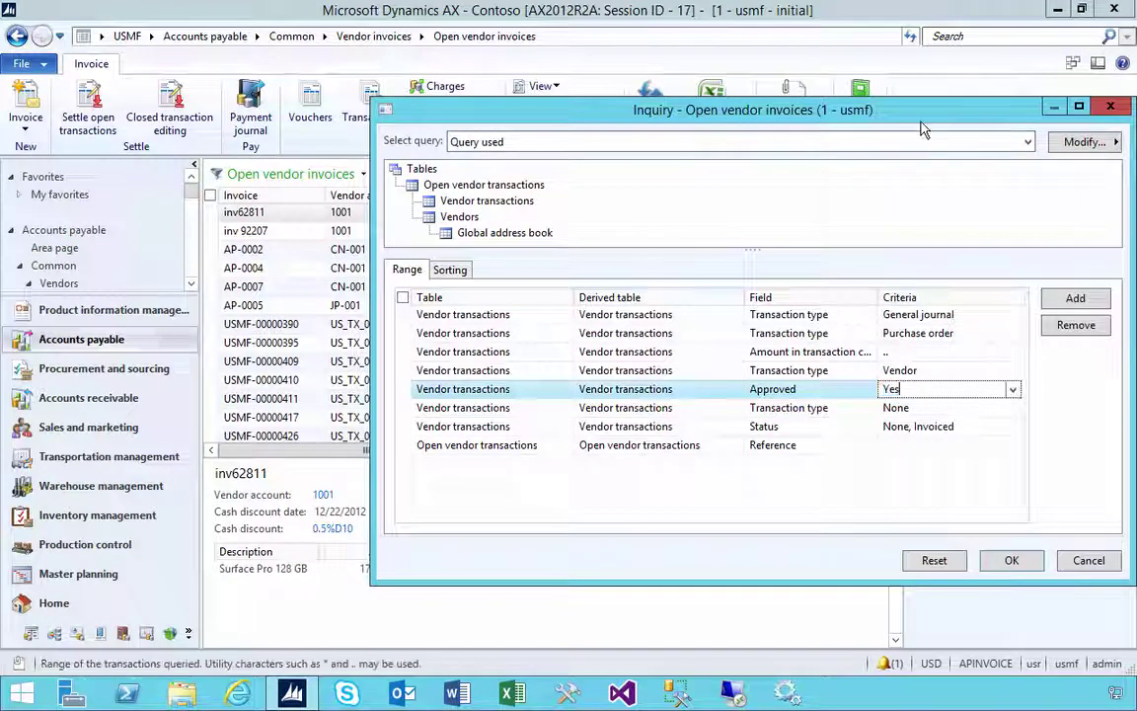
pyautogui.moveTo(921, 123); pyautogui.dragTo(729, 121)
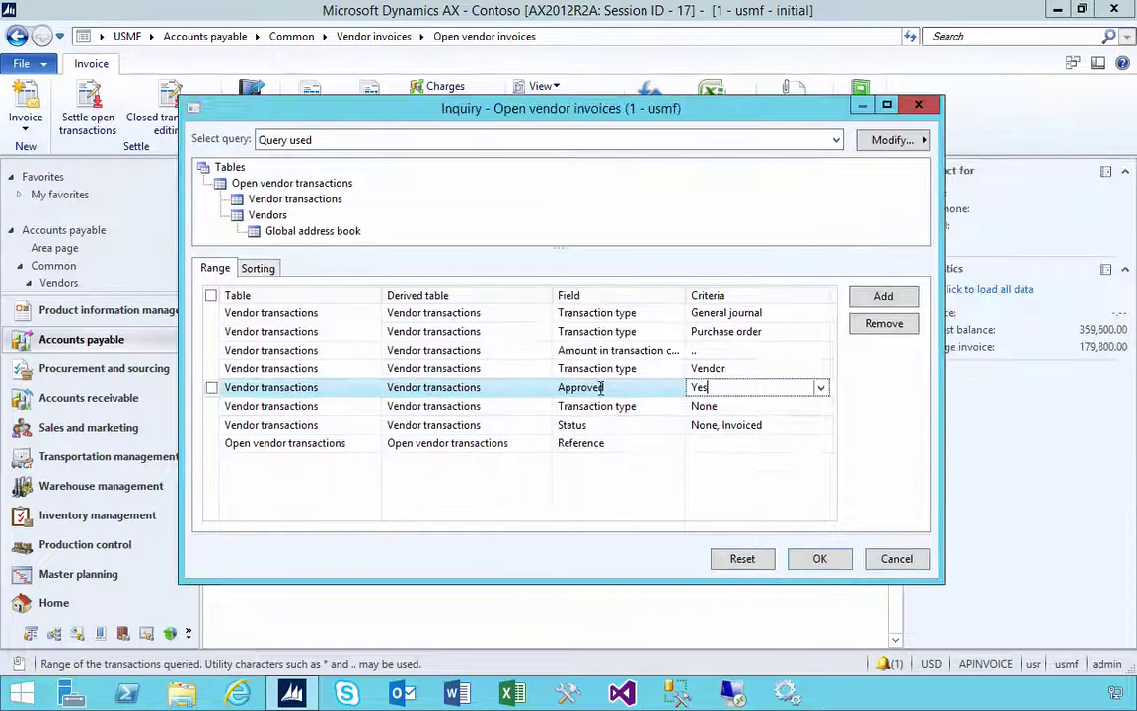
pyautogui.moveTo(703, 387); pyautogui.dragTo(635, 388)
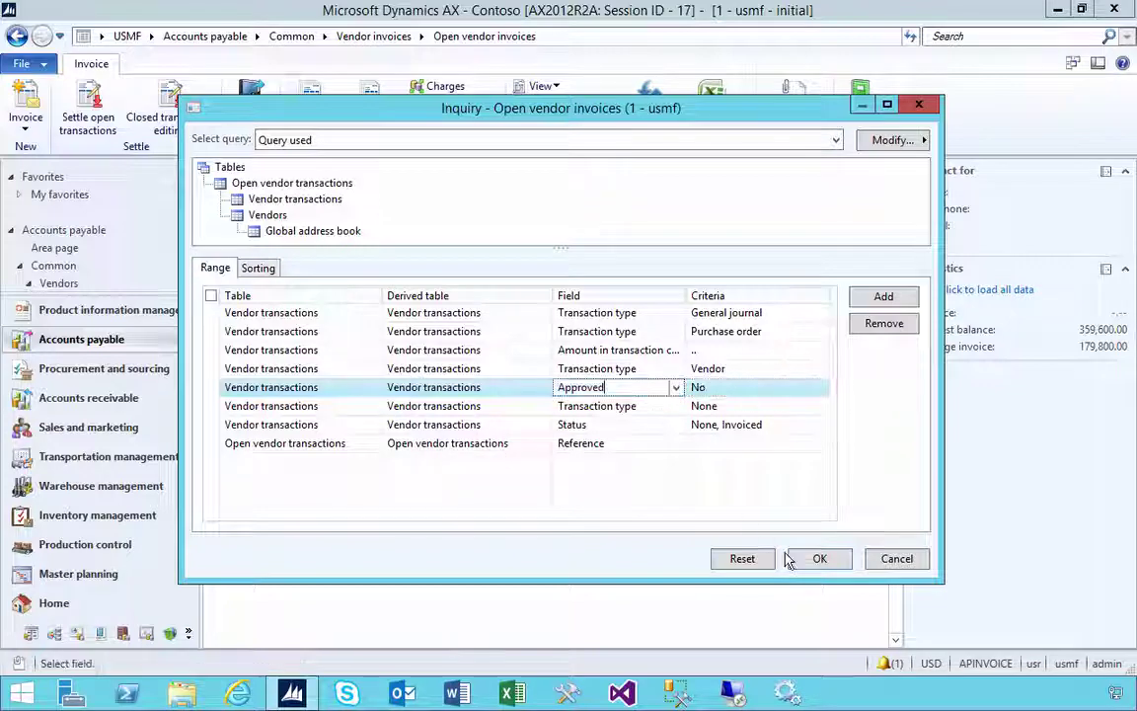
pyautogui.click(816, 559)
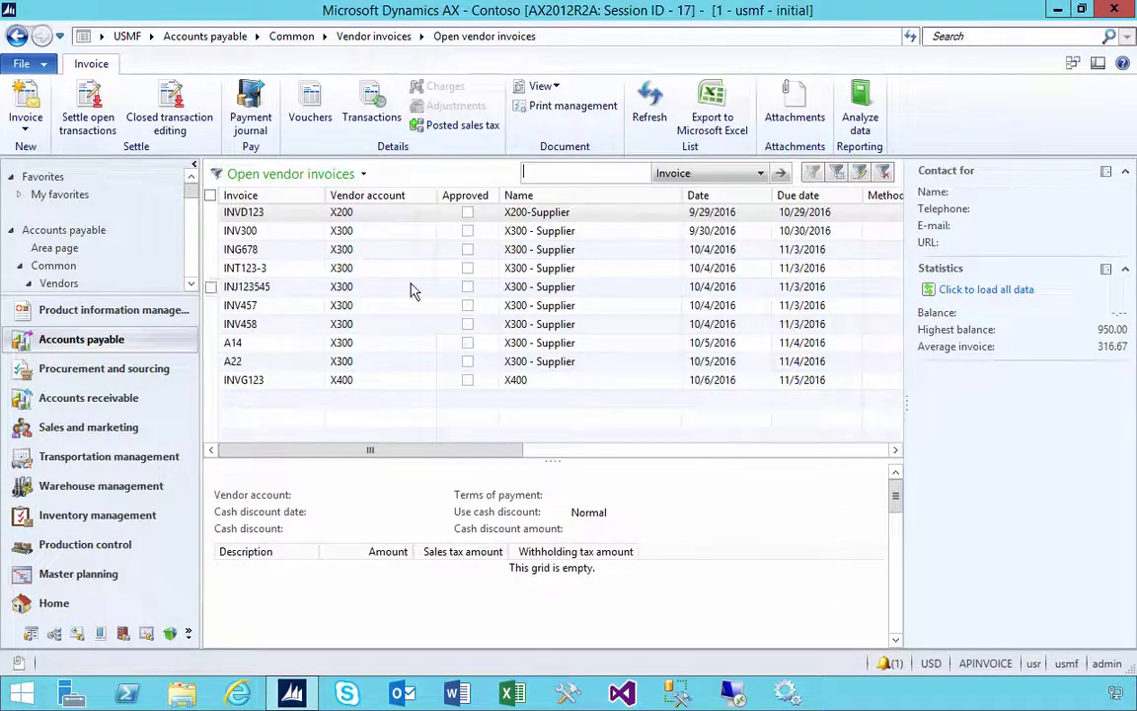
pyautogui.click(353, 379)
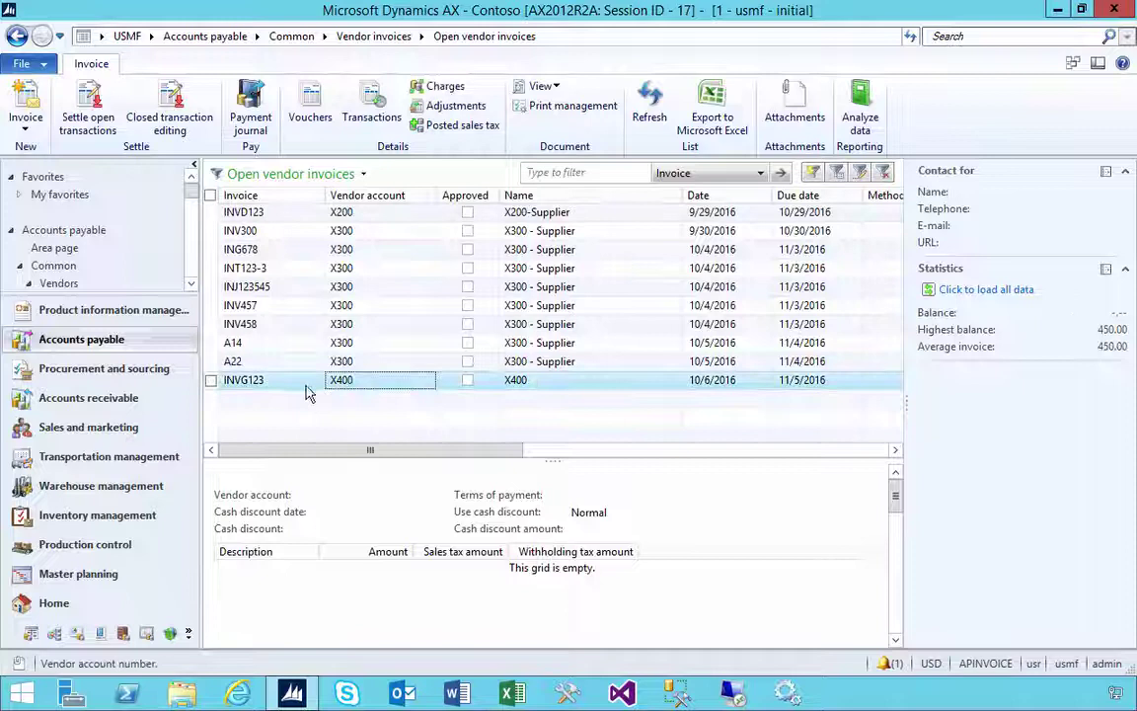
pyautogui.moveTo(328, 398)
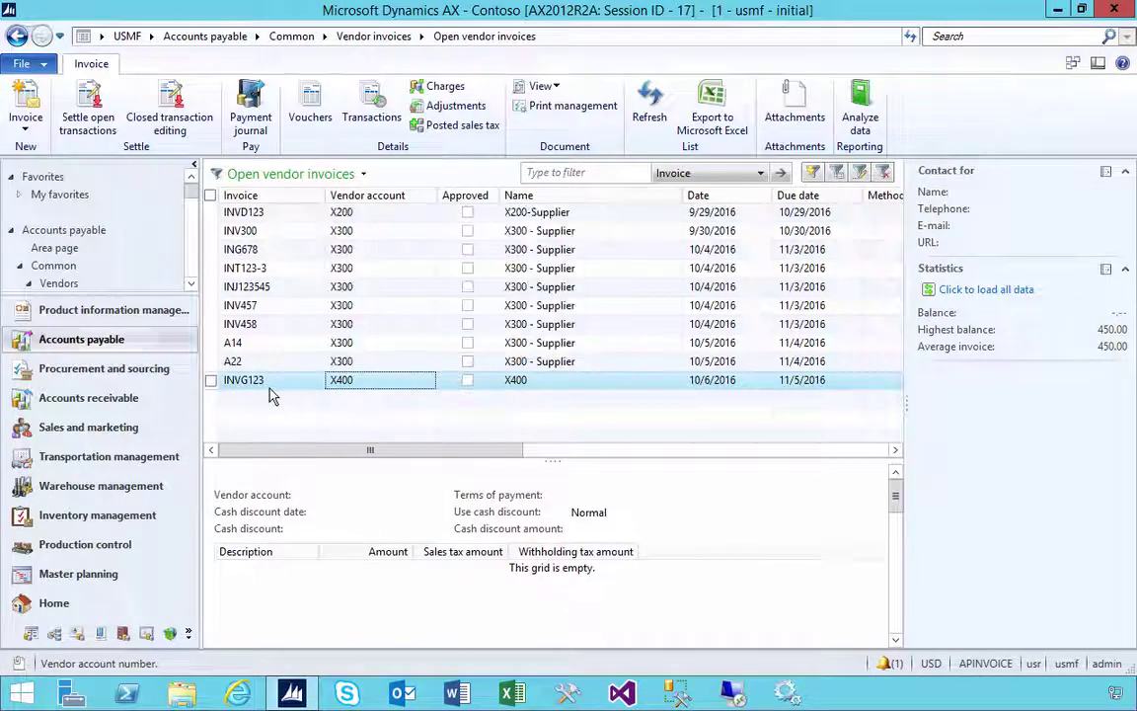
# Examine the general details of the vendor transaction for invoice INVG123 and close the window
pyautogui.doubleClick(341, 388)
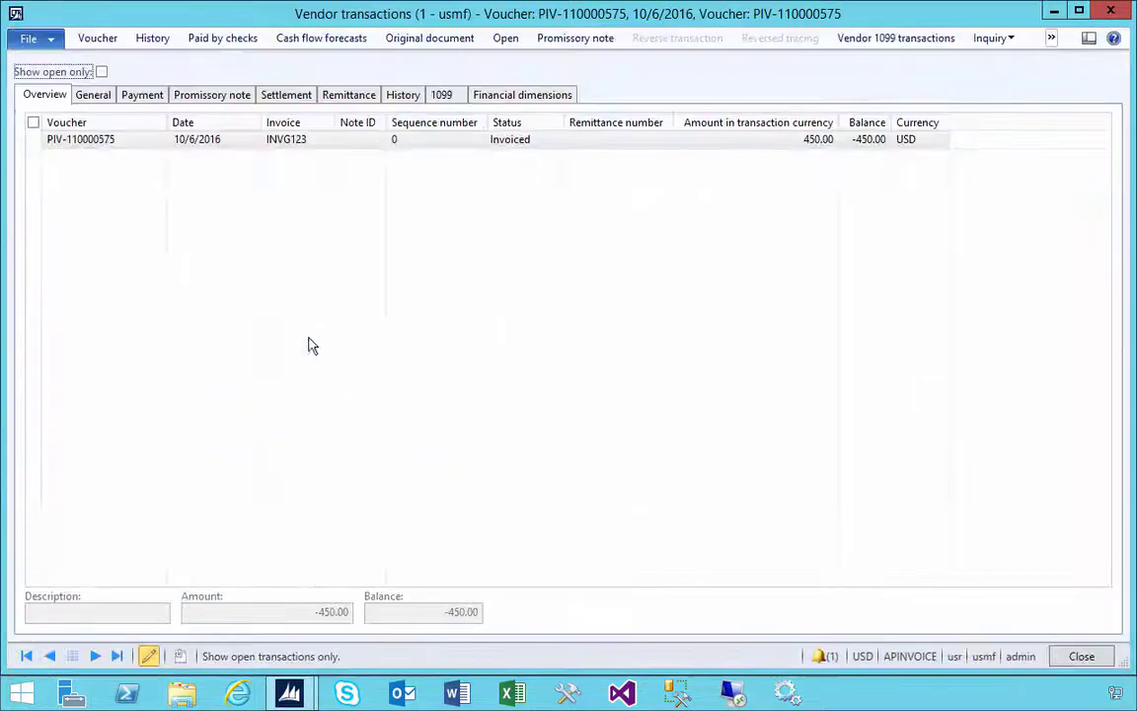
pyautogui.click(93, 94)
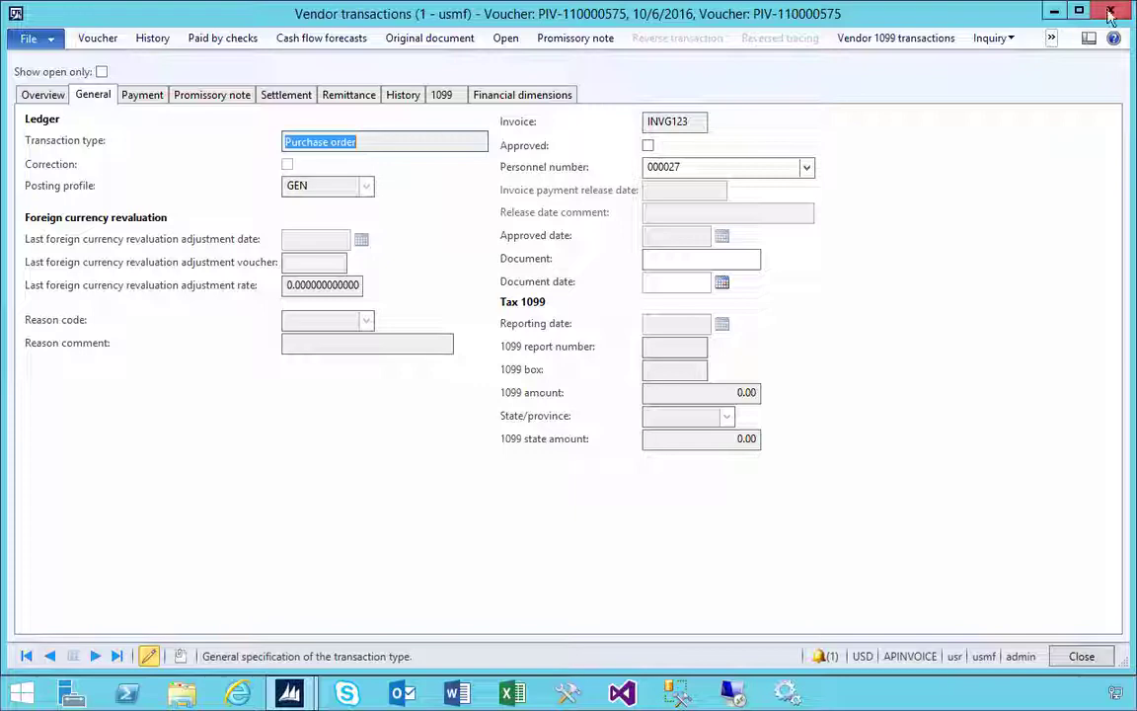
pyautogui.press('Escape')
# Open the accounts payable payment journals and create a new journal with the name VendPay
pyautogui.click(189, 38)
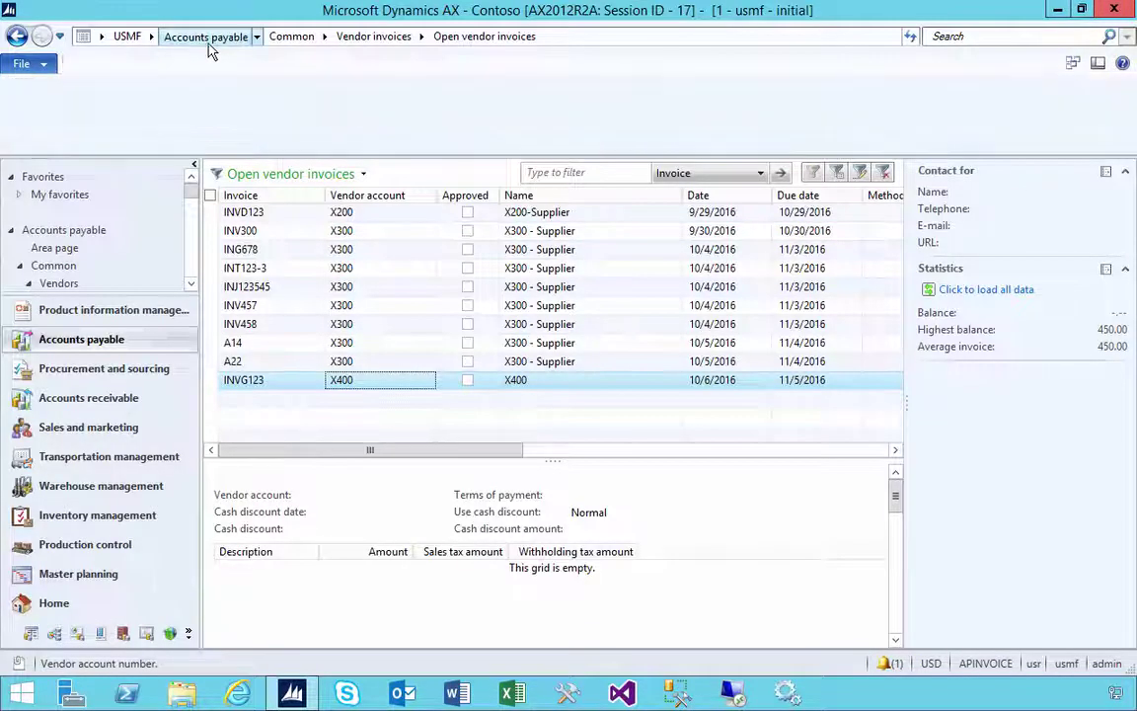
pyautogui.click(732, 233)
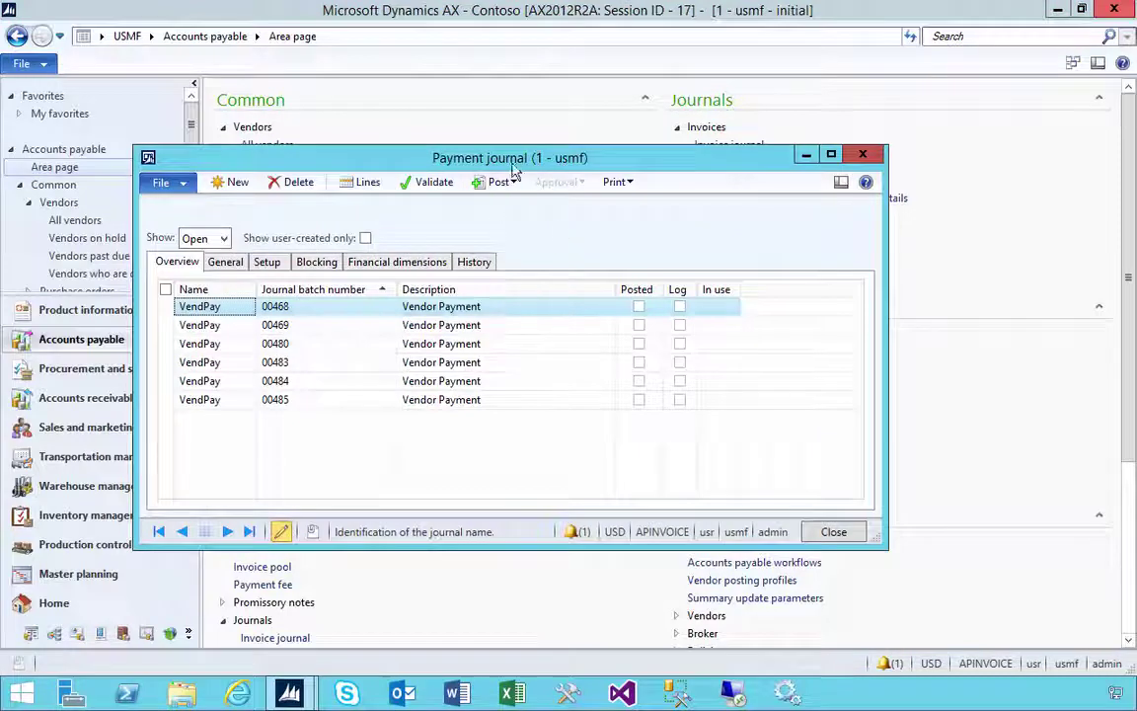
pyautogui.moveTo(512, 168); pyautogui.dragTo(511, 158)
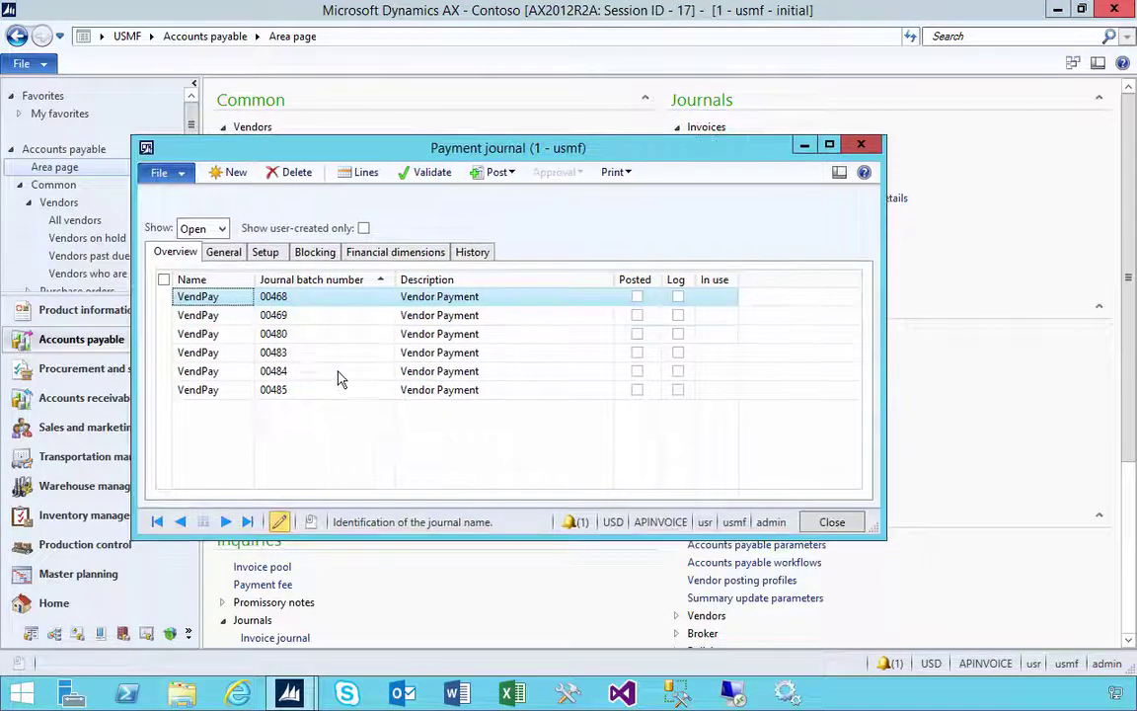
pyautogui.click(229, 173)
pyautogui.click(245, 298)
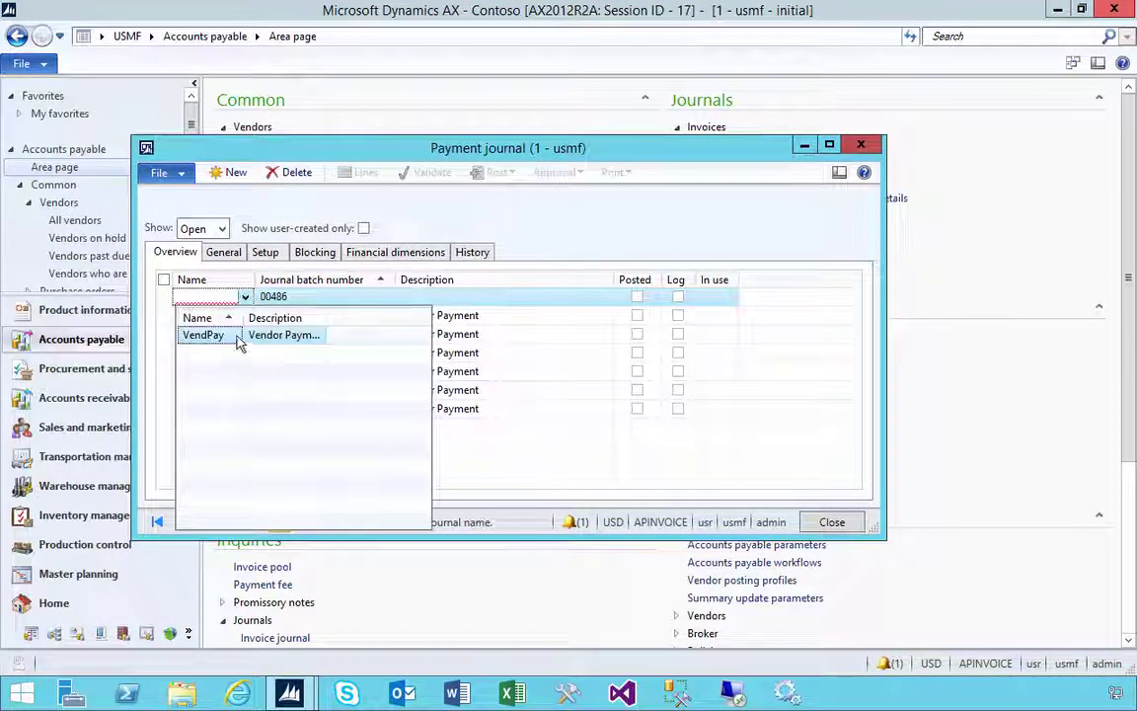
pyautogui.click(237, 338)
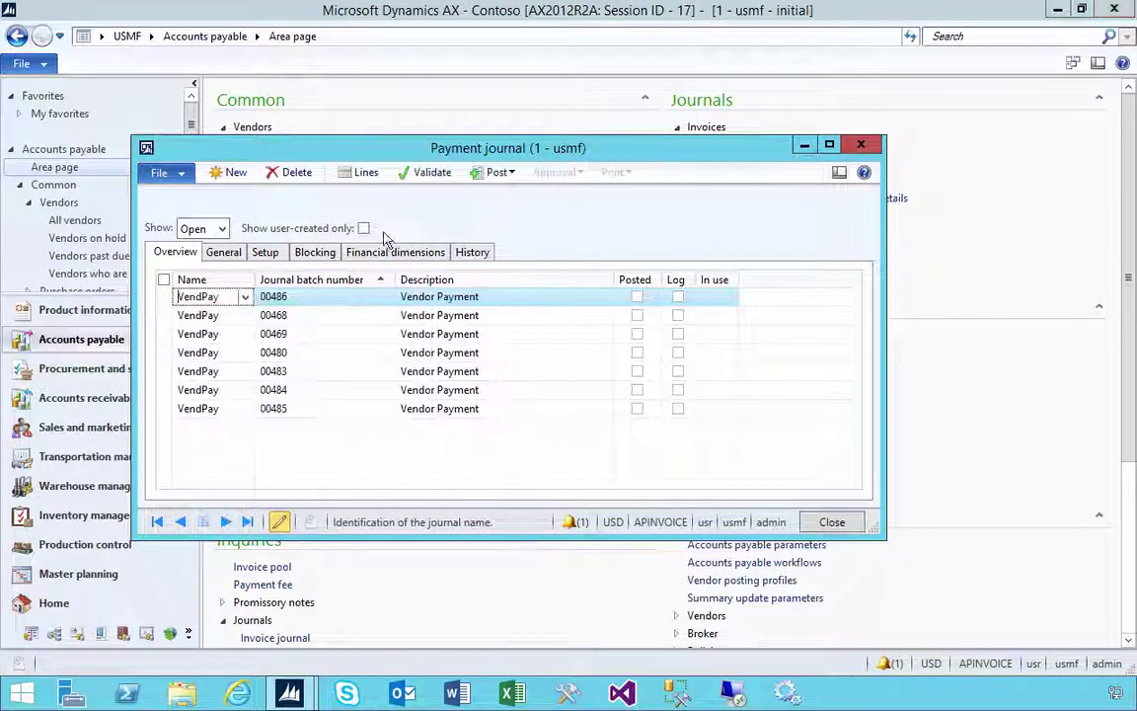
# Start a payment proposal from the new journal's lines and set its vendor account criterion to X400
pyautogui.click(362, 174)
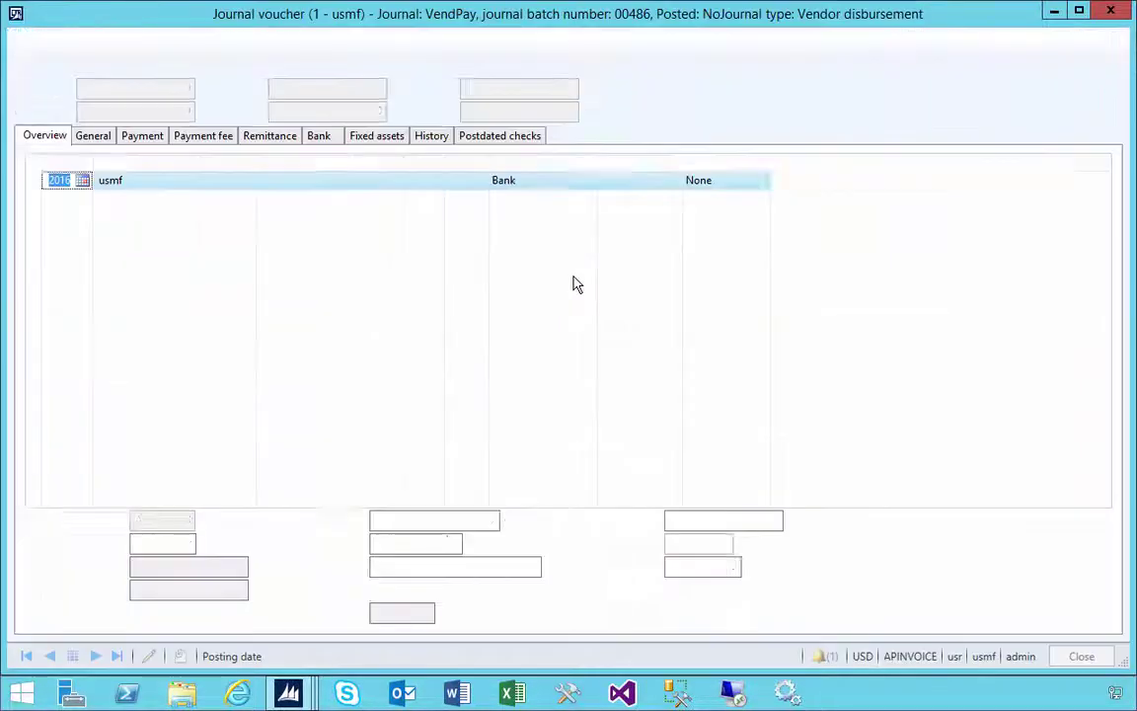
pyautogui.click(713, 38)
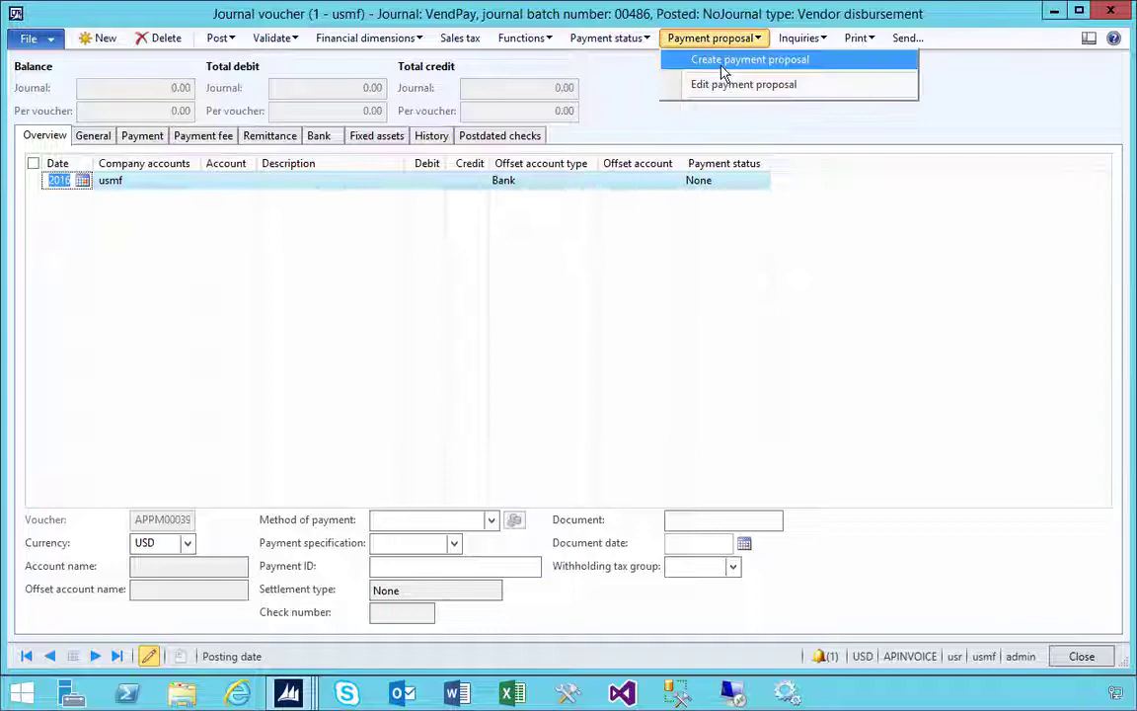
pyautogui.click(721, 67)
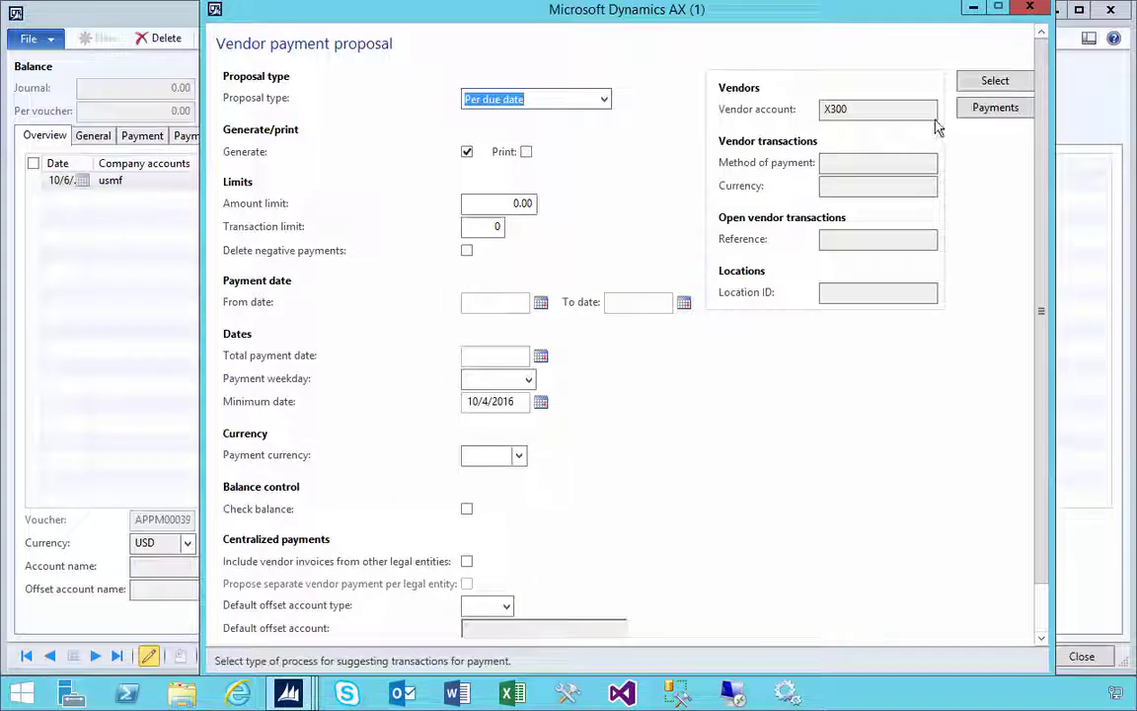
pyautogui.click(987, 81)
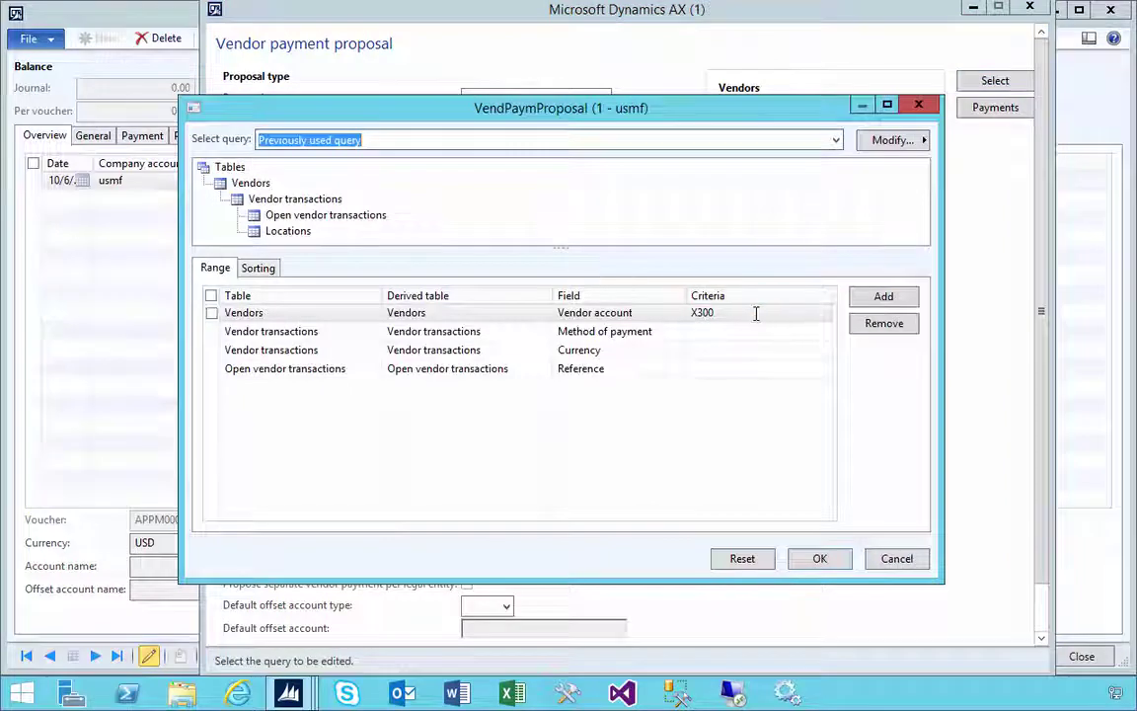
pyautogui.click(754, 312)
pyautogui.click(722, 314)
pyautogui.moveTo(724, 315); pyautogui.dragTo(654, 317)
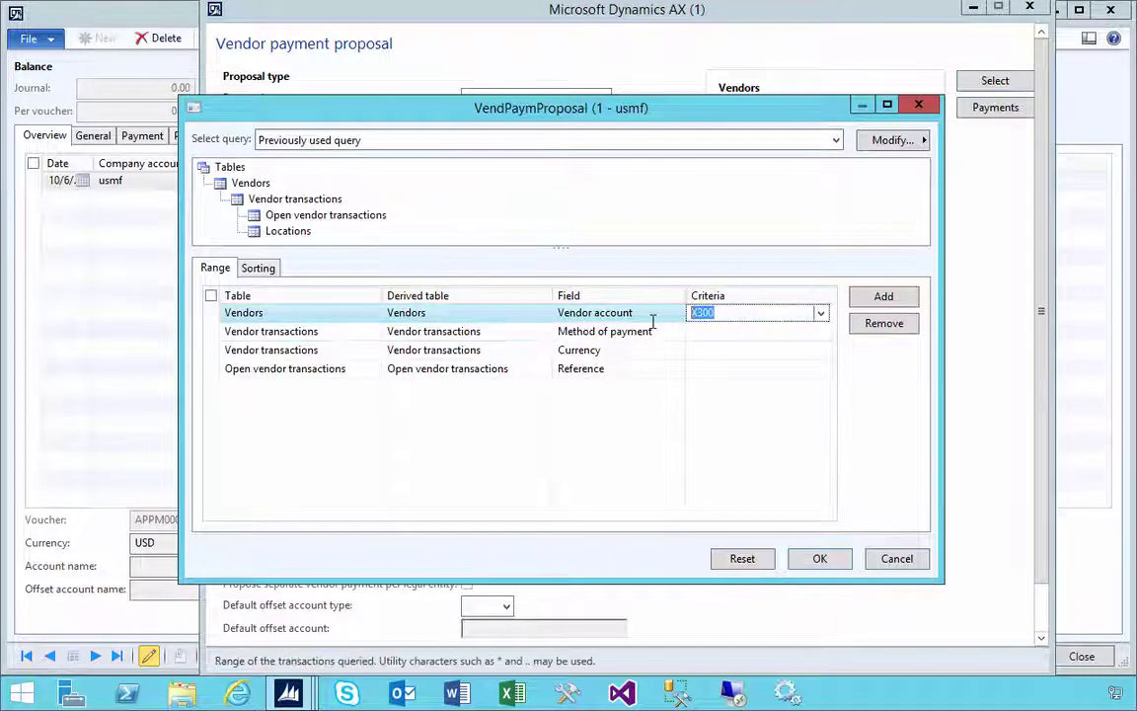
pyautogui.write('X400')
pyautogui.press('Tab')
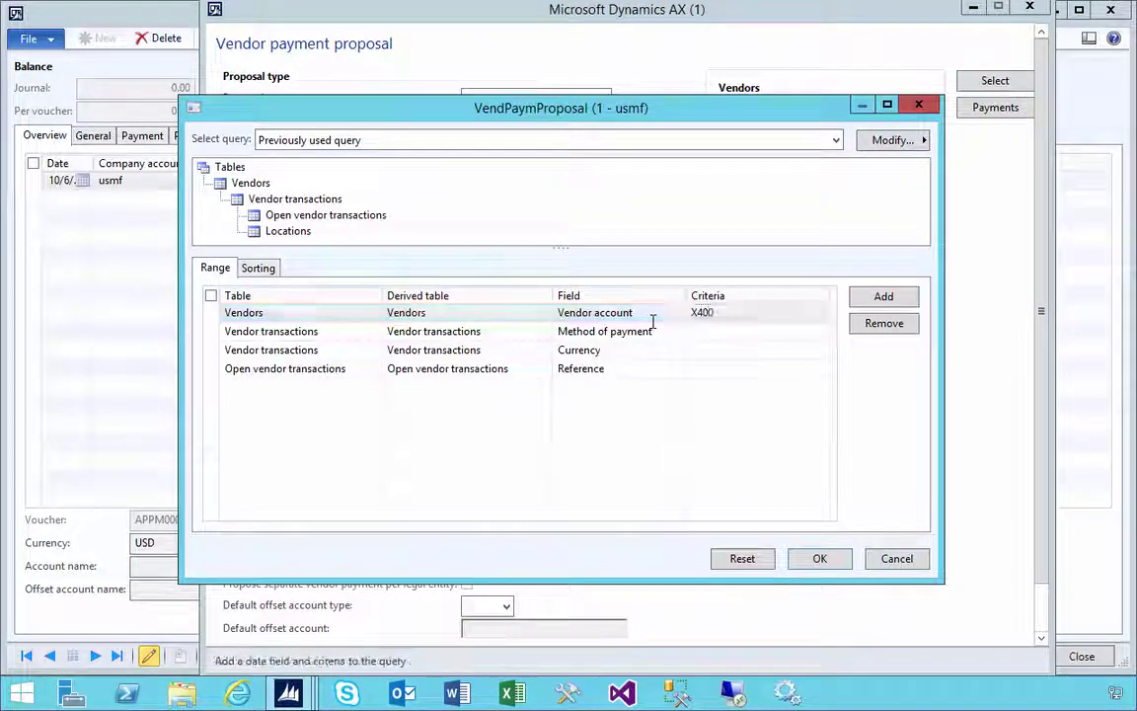
pyautogui.click(819, 558)
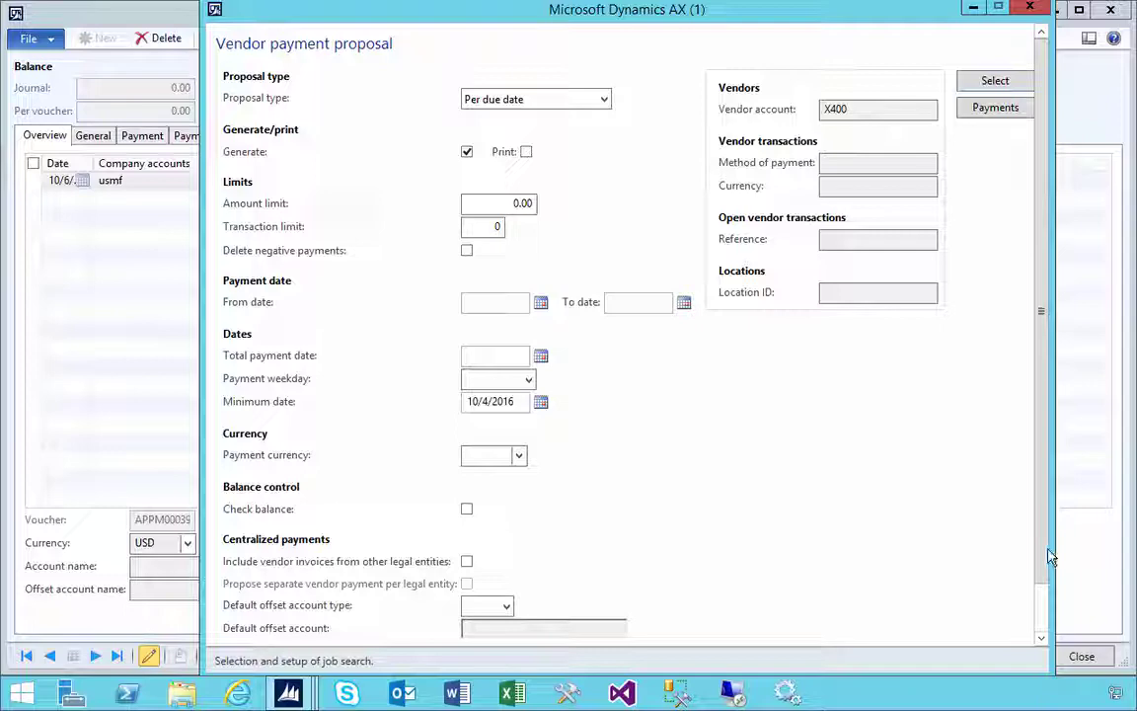
# Run the vendor payment proposal per due date and close the message log
pyautogui.scroll(-2, 1052, 596)
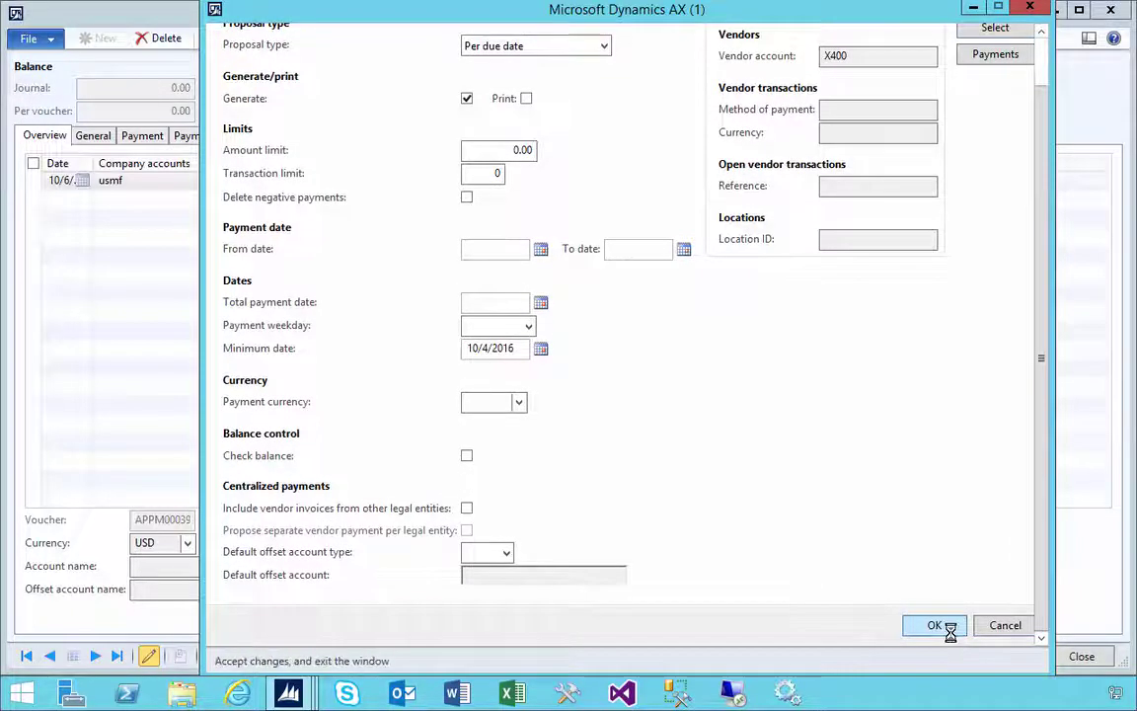
pyautogui.click(938, 638)
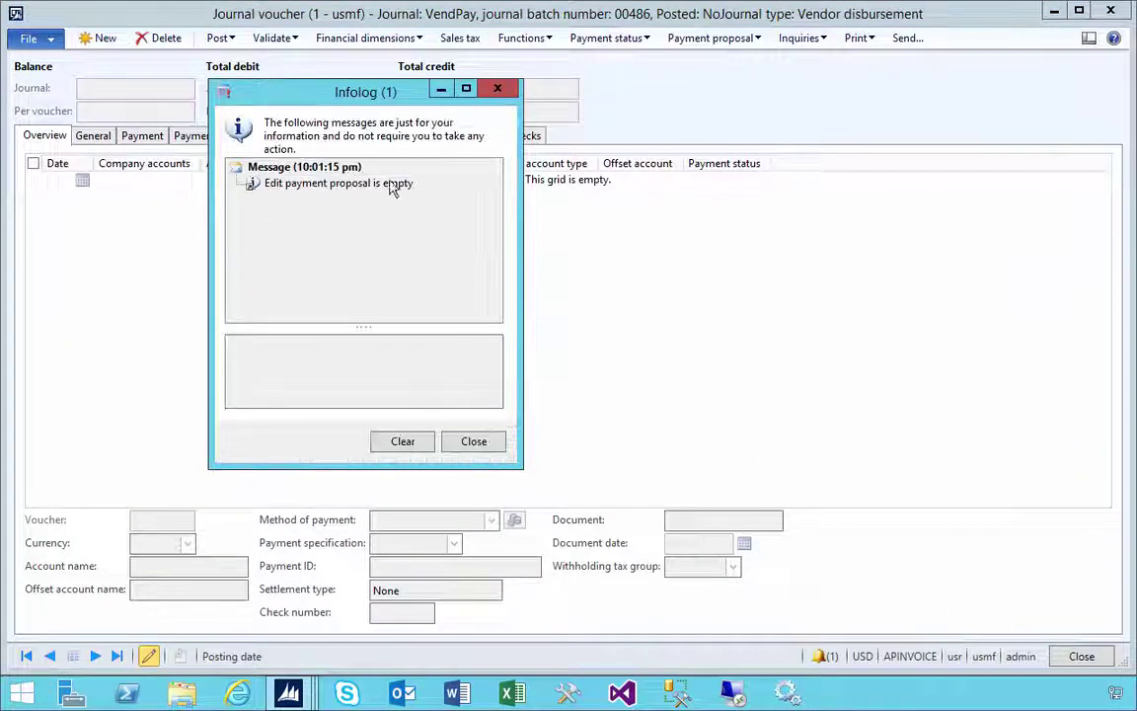
pyautogui.click(326, 185)
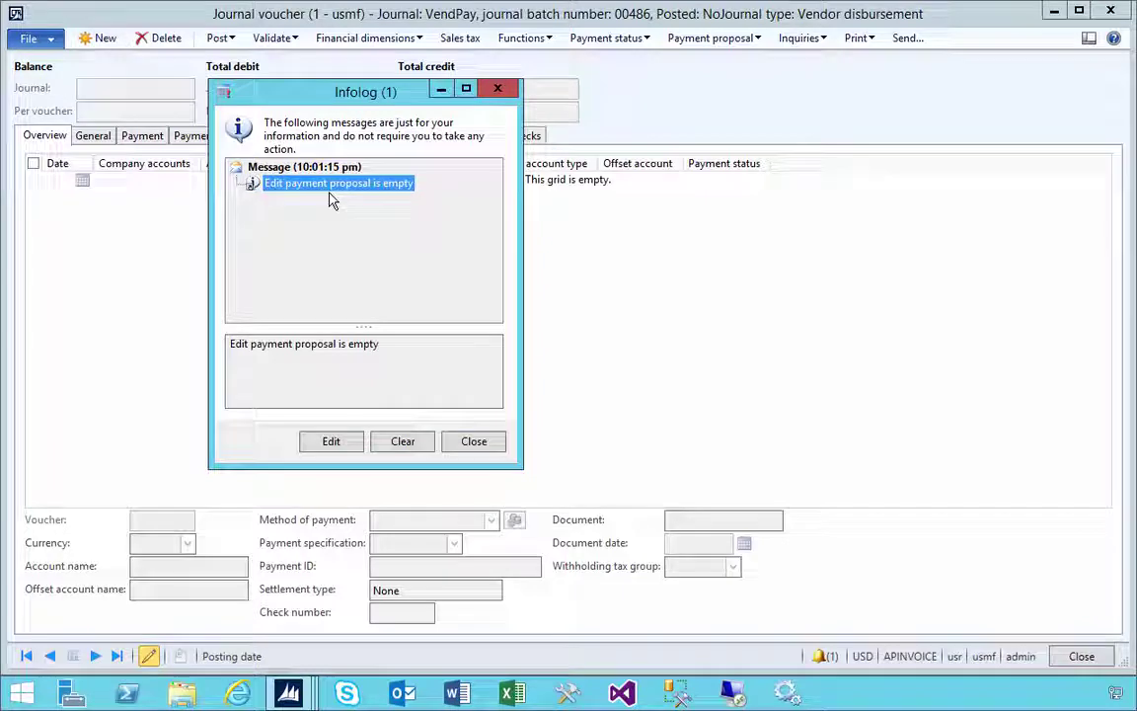
pyautogui.click(478, 442)
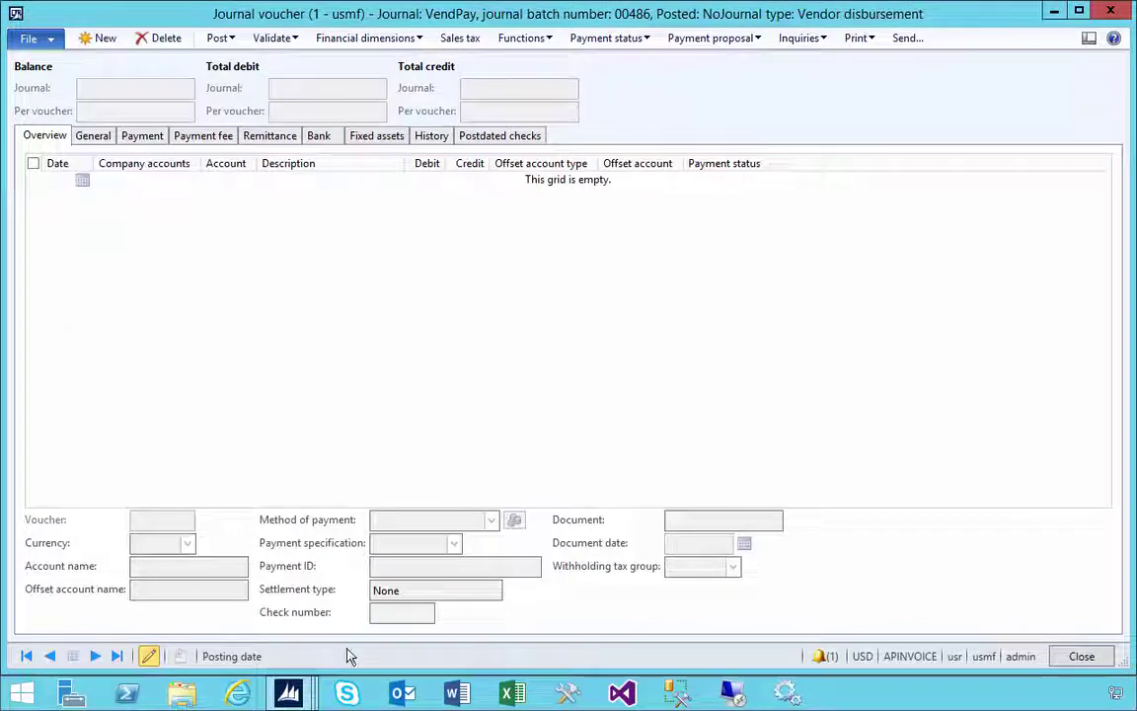
# Return to the open vendor invoices list in the main window and set its query's Approved criterion to No
pyautogui.moveTo(289, 693)
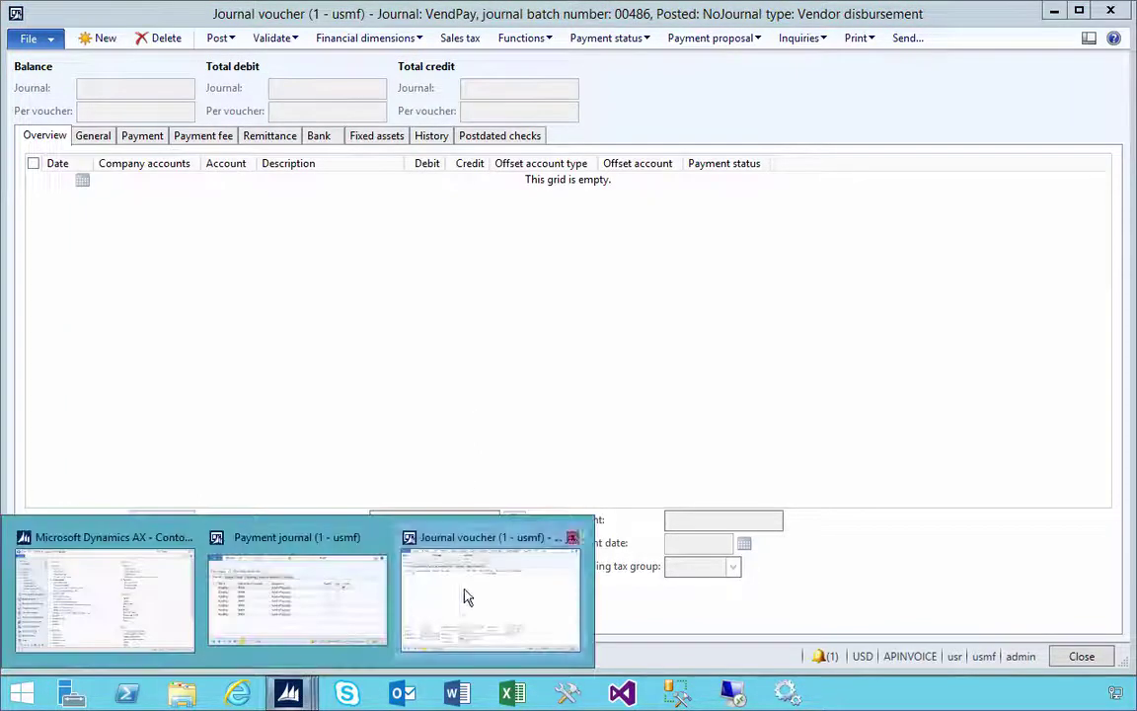
pyautogui.click(156, 551)
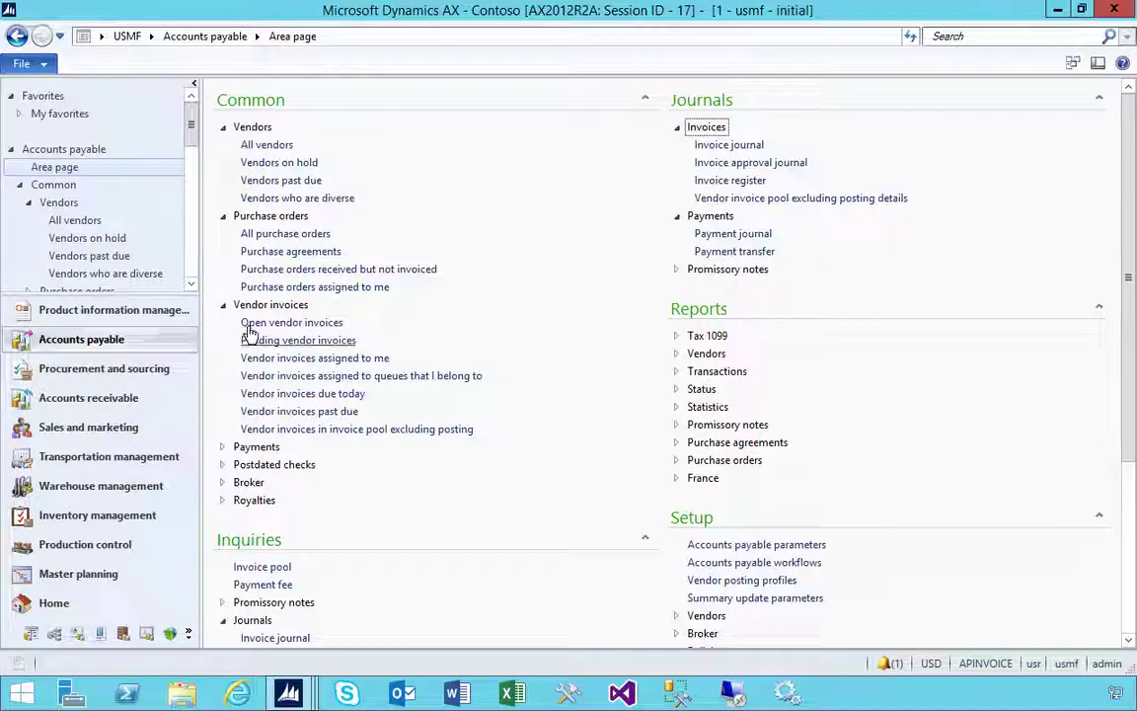
pyautogui.click(253, 324)
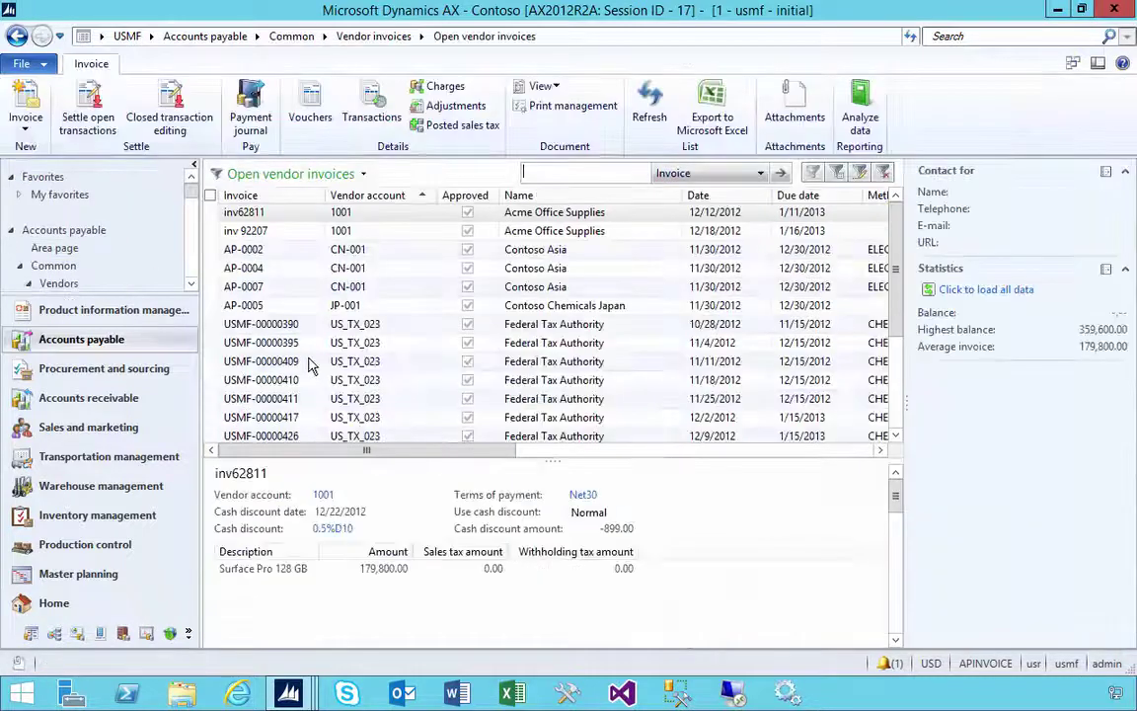
pyautogui.click(861, 174)
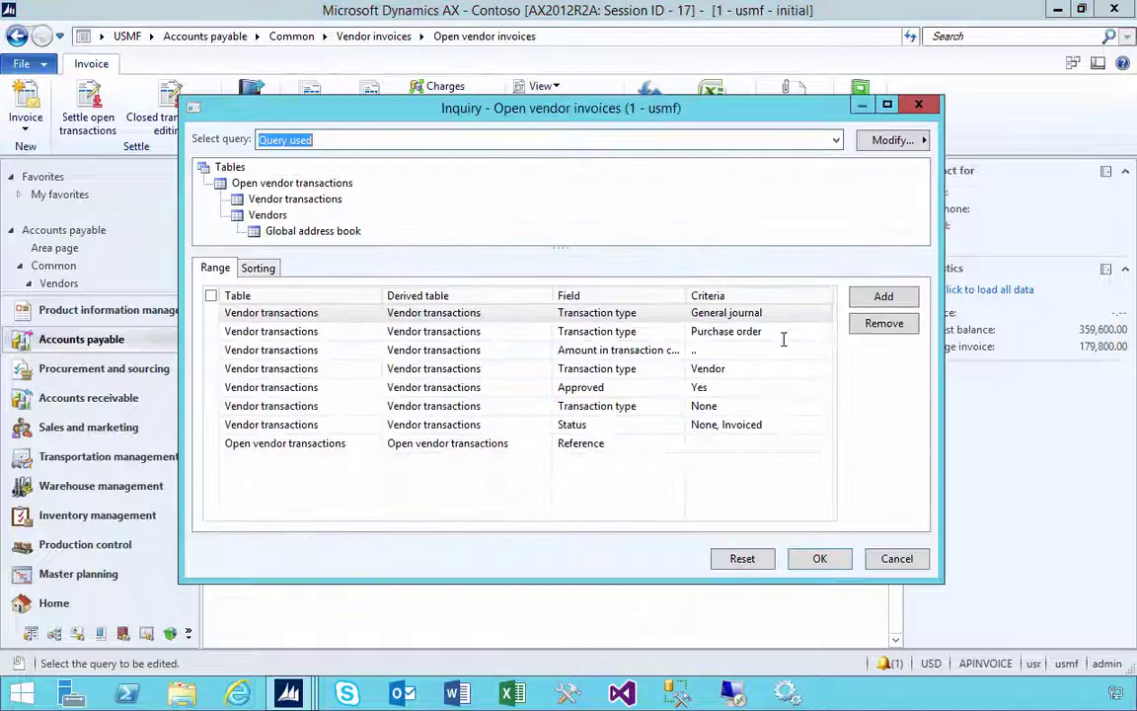
pyautogui.click(769, 387)
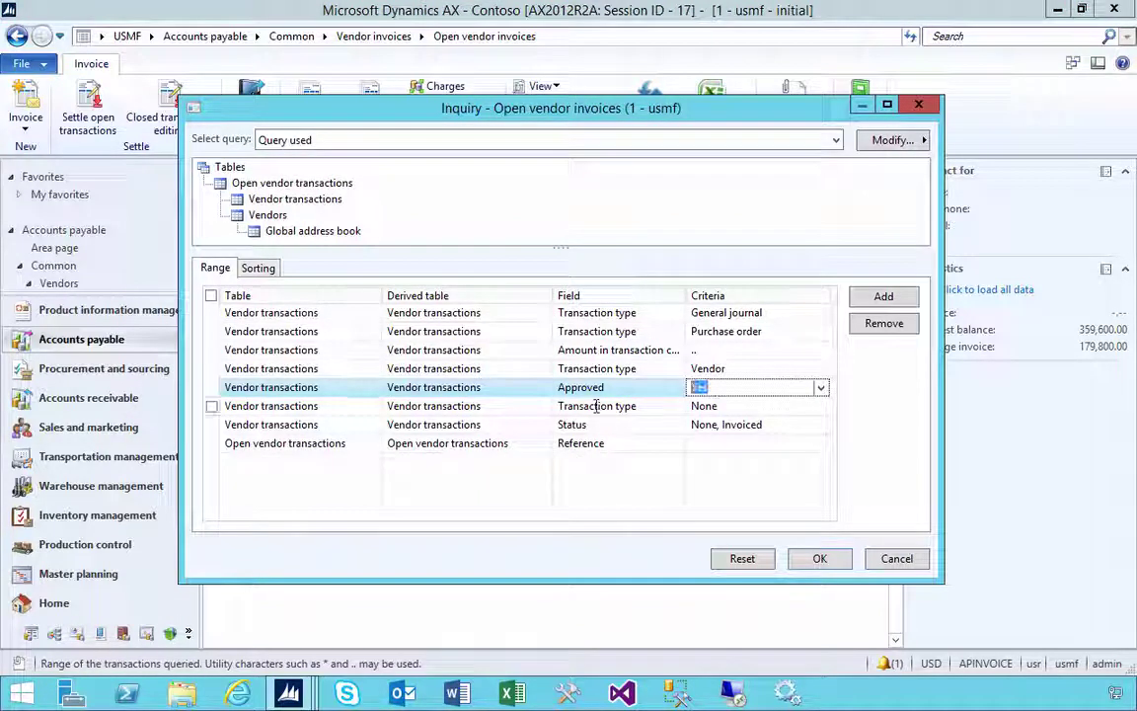
pyautogui.write('No')
pyautogui.press('Tab')
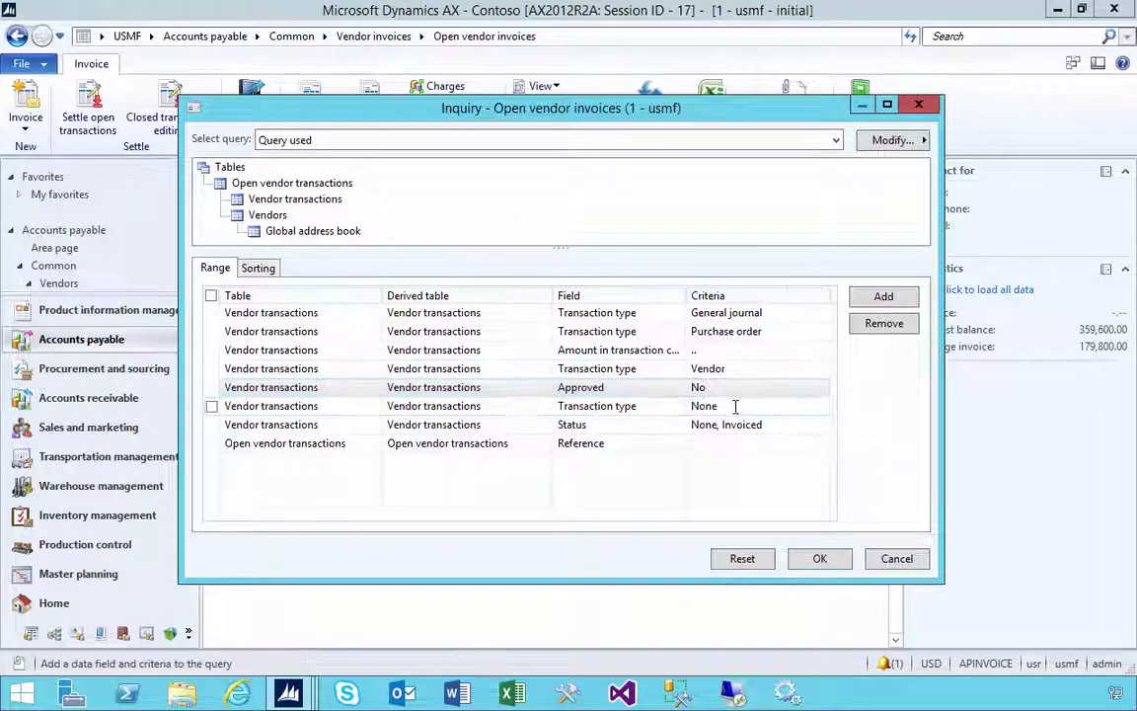
pyautogui.click(682, 389)
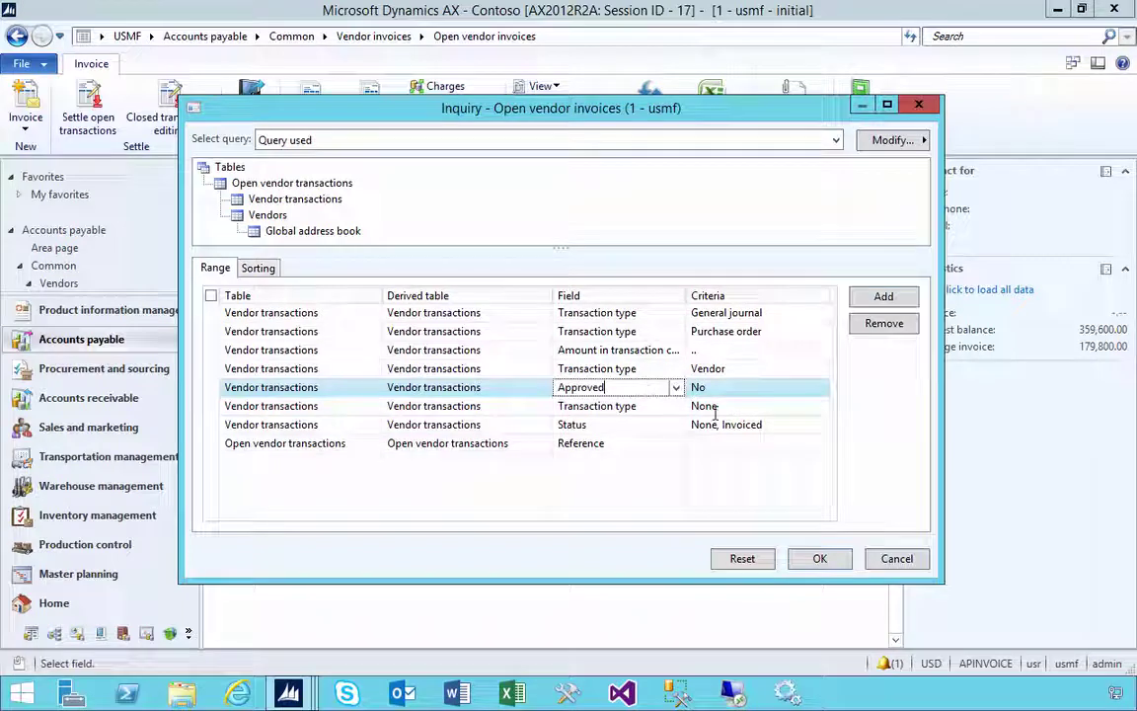
pyautogui.click(819, 559)
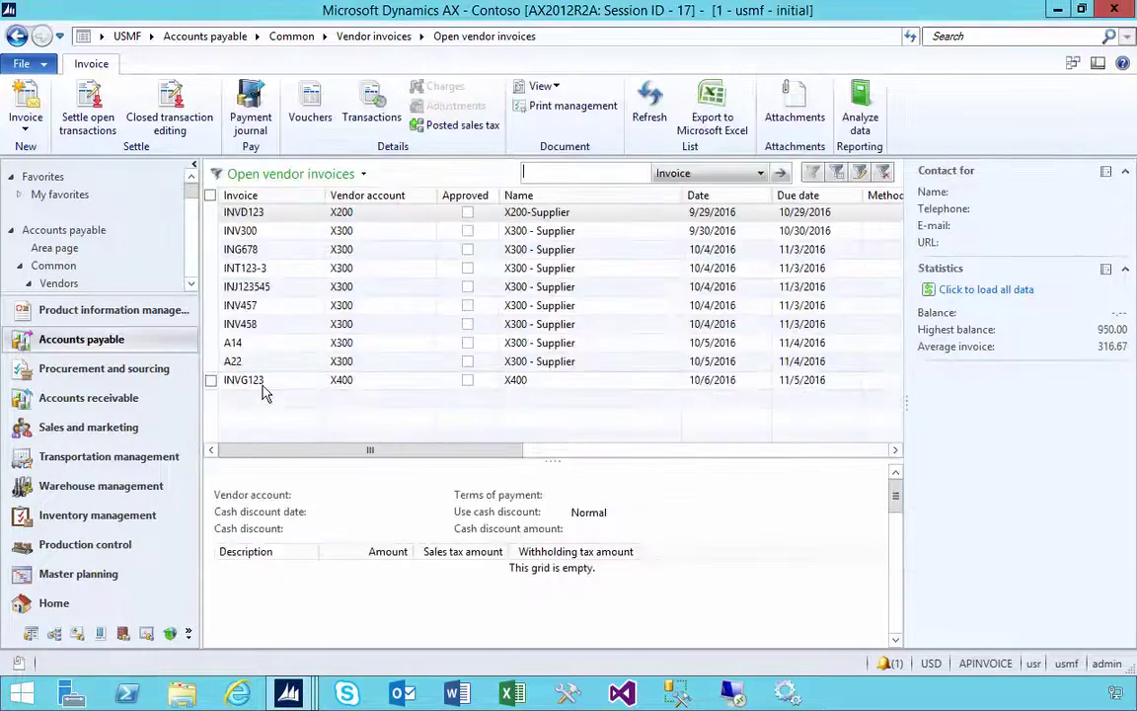
# Mark the vendor transaction of invoice INVG123 as approved in its general details and close the window
pyautogui.click(247, 387)
pyautogui.doubleClick(259, 383)
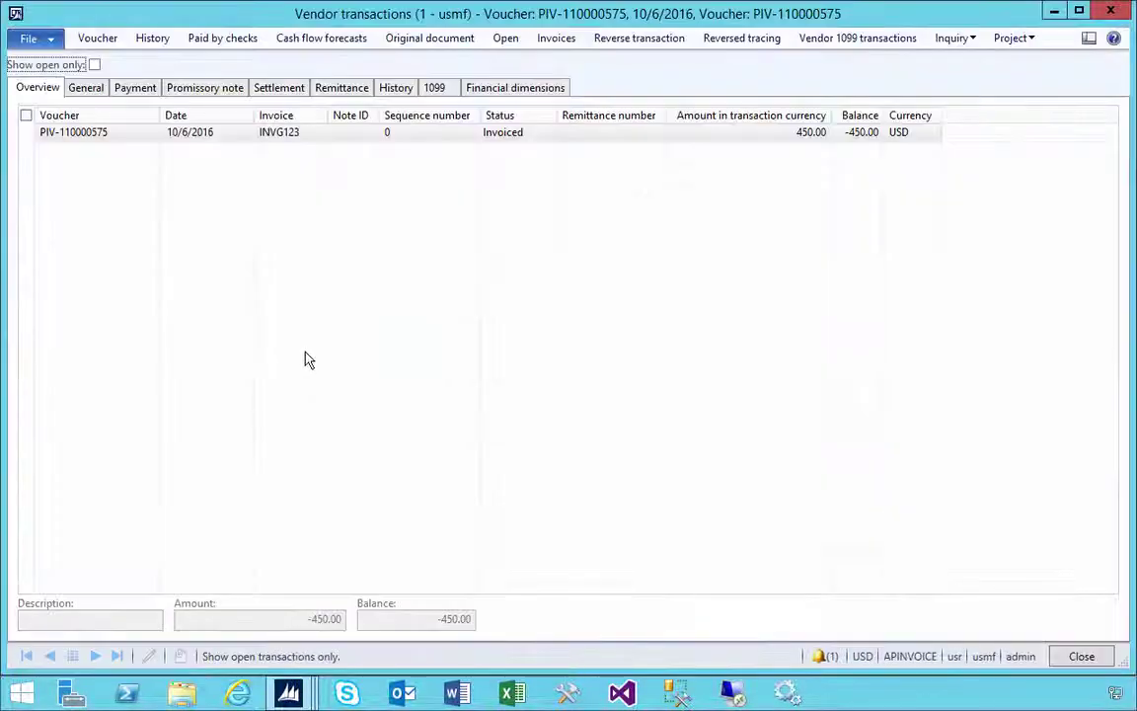
pyautogui.click(87, 89)
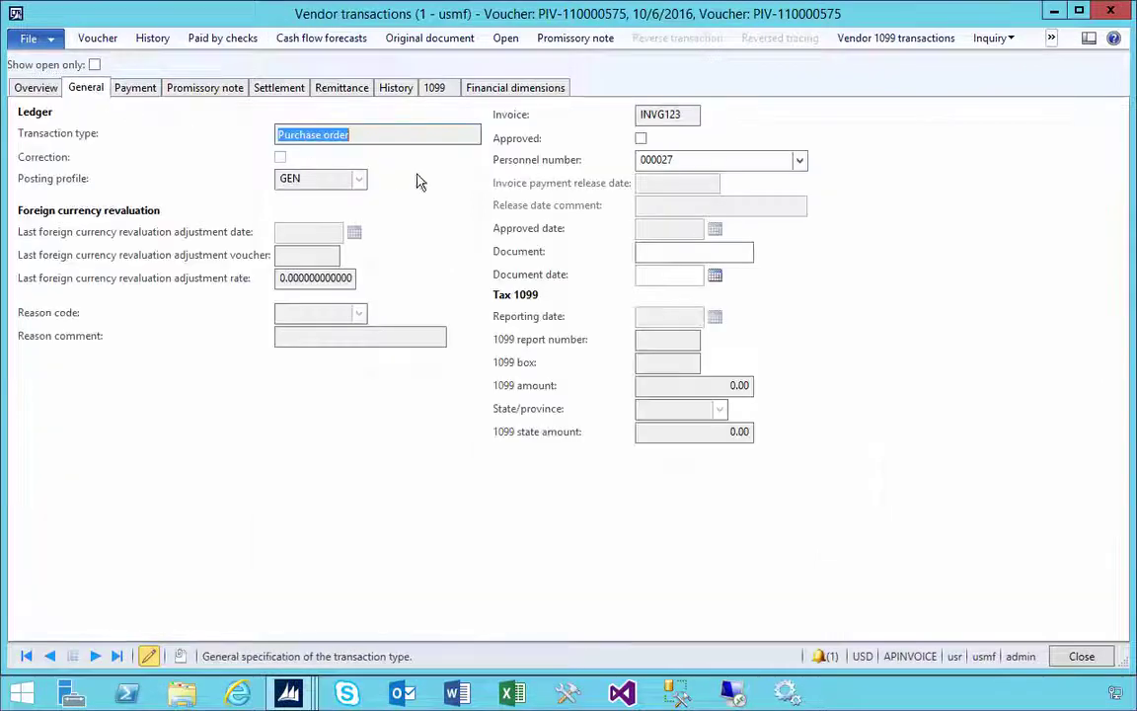
pyautogui.click(642, 139)
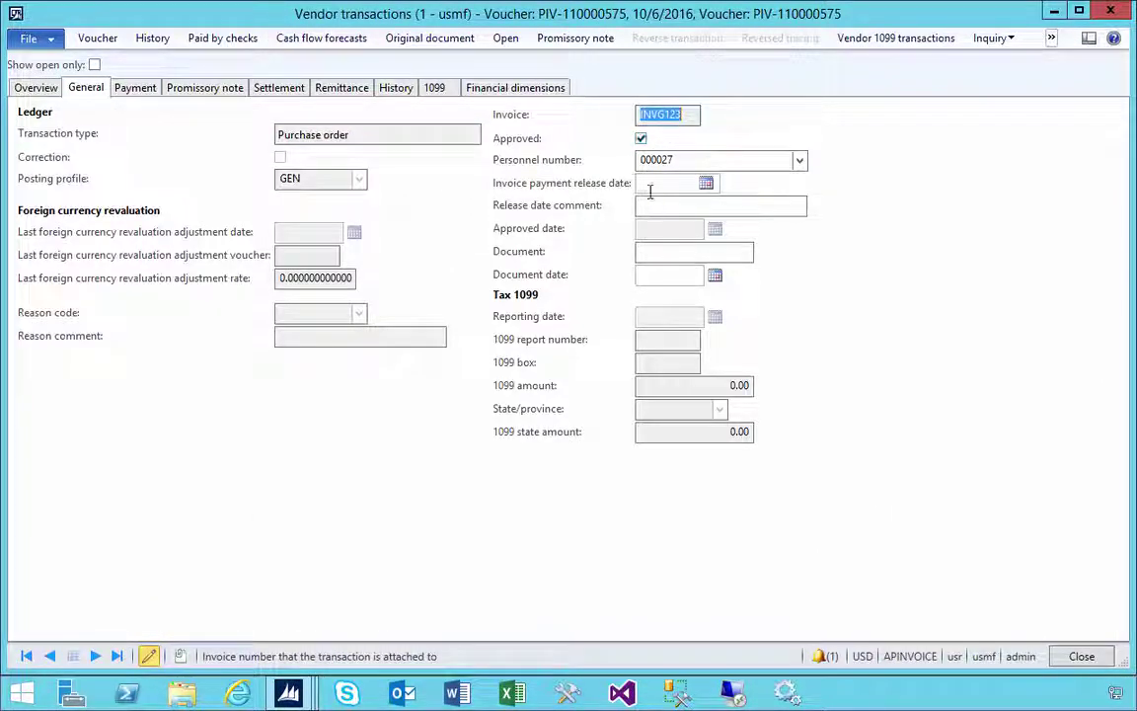
pyautogui.click(649, 187)
pyautogui.click(652, 206)
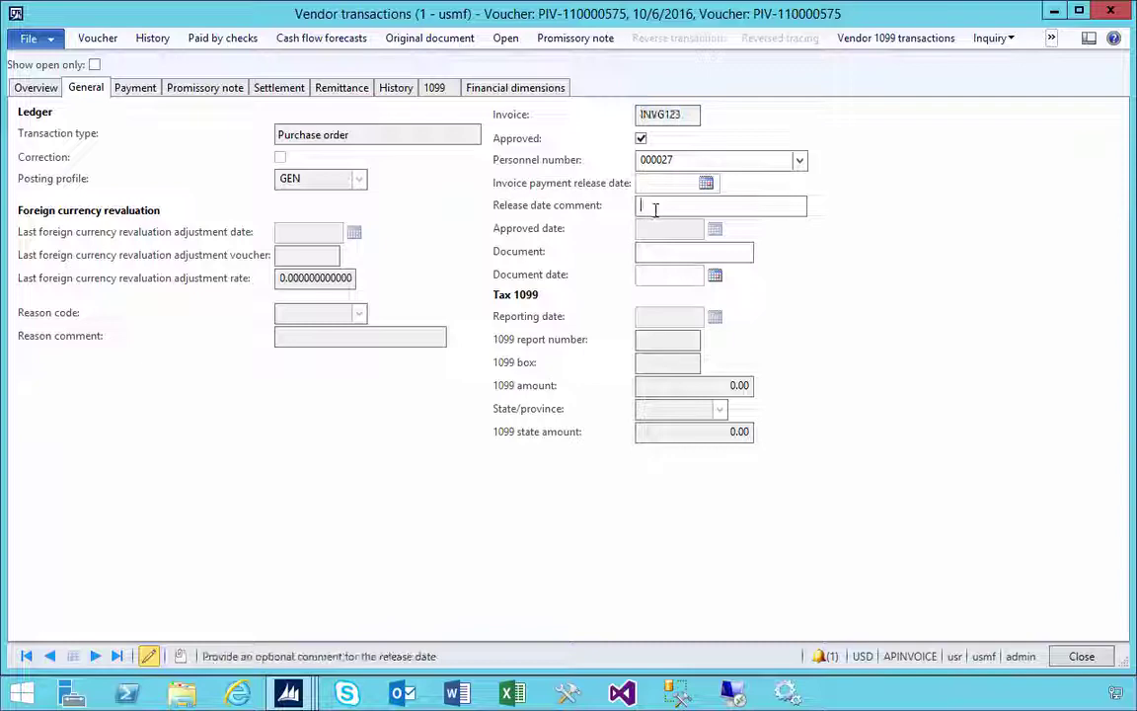
pyautogui.click(35, 89)
pyautogui.click(1111, 12)
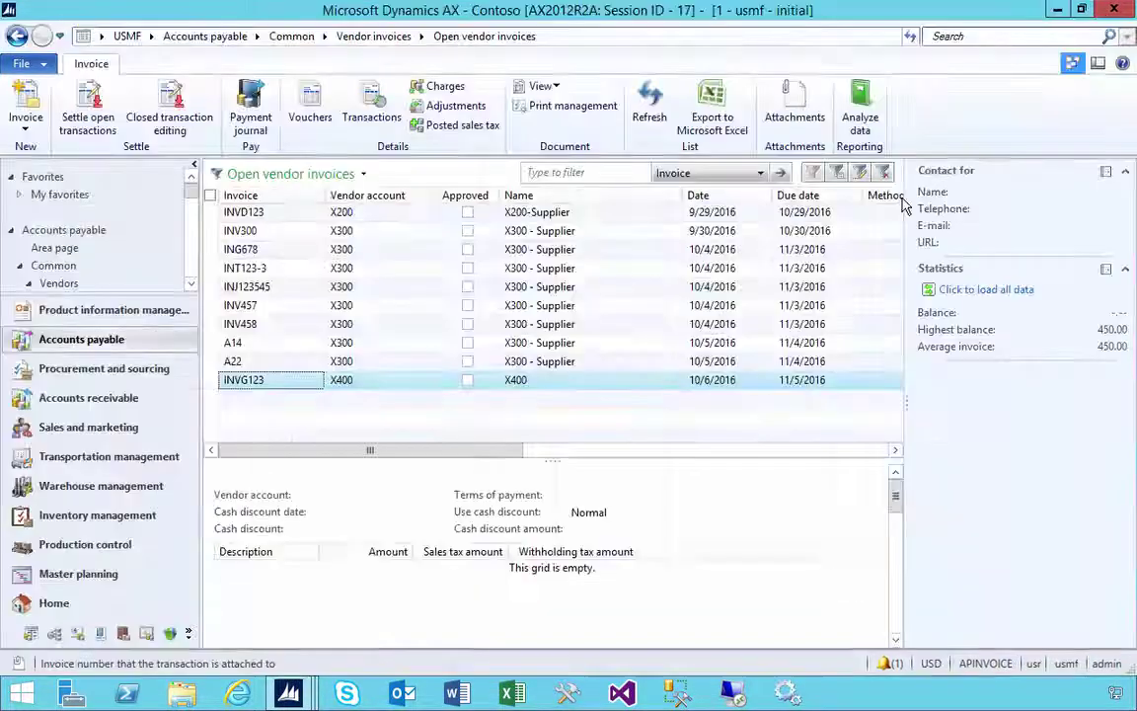
# Refresh the open vendor invoices and change the query's Approved criterion to Yes
pyautogui.click(649, 103)
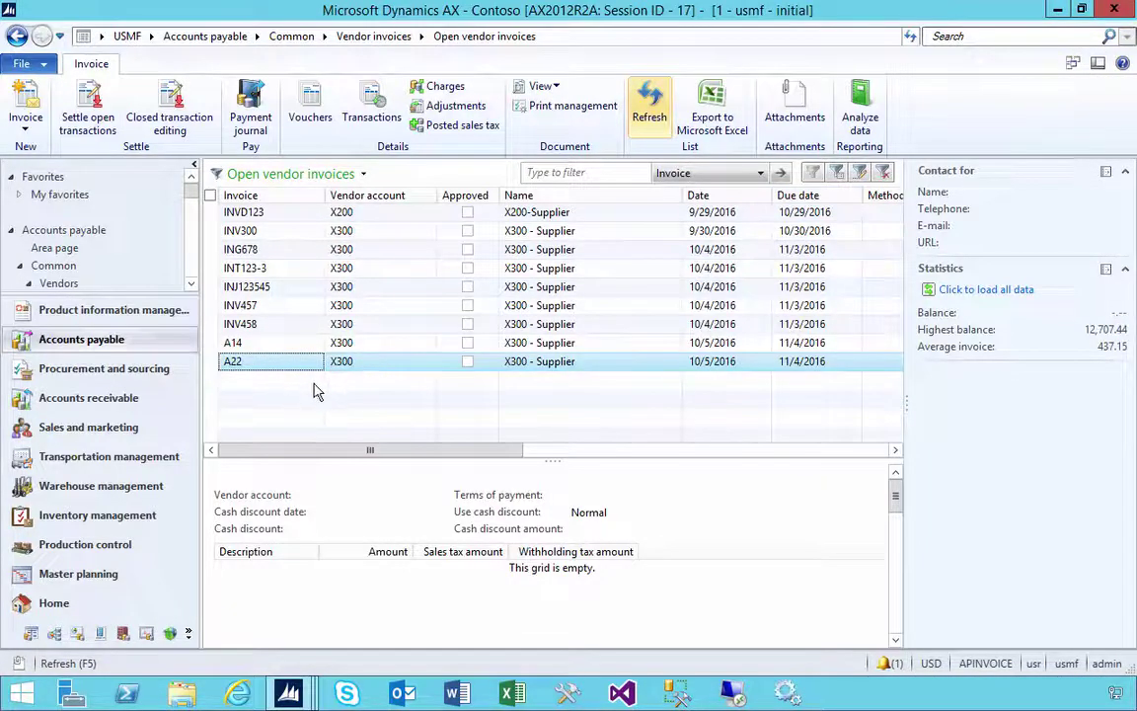
pyautogui.click(860, 172)
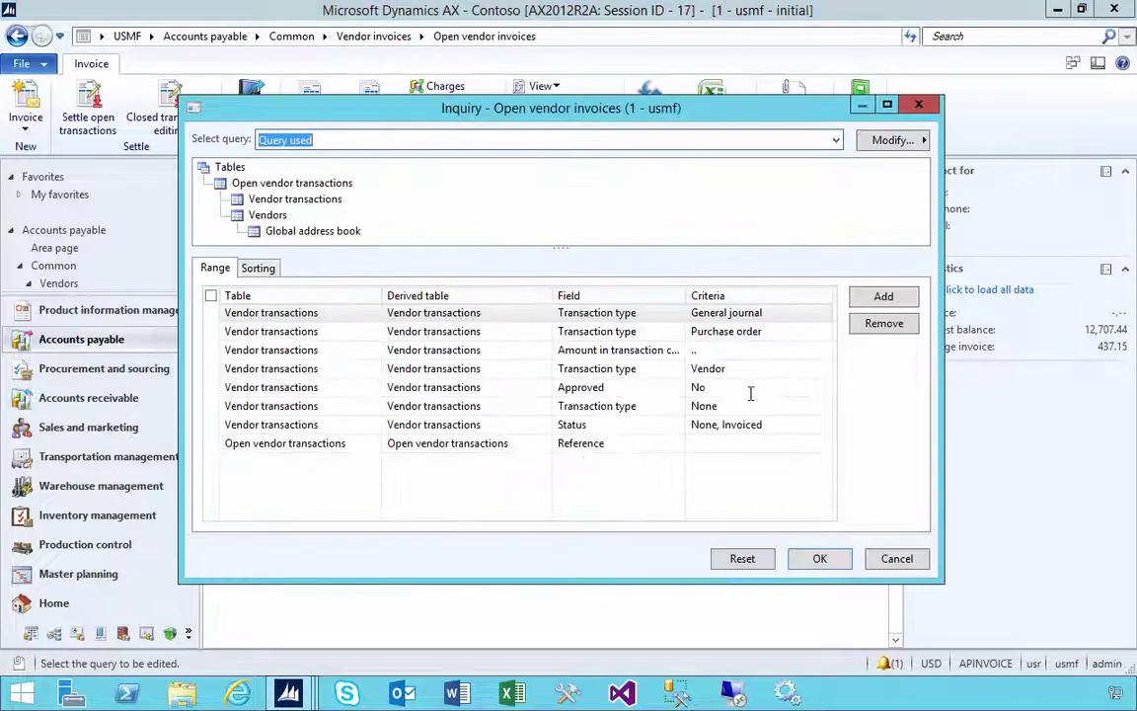
pyautogui.click(696, 387)
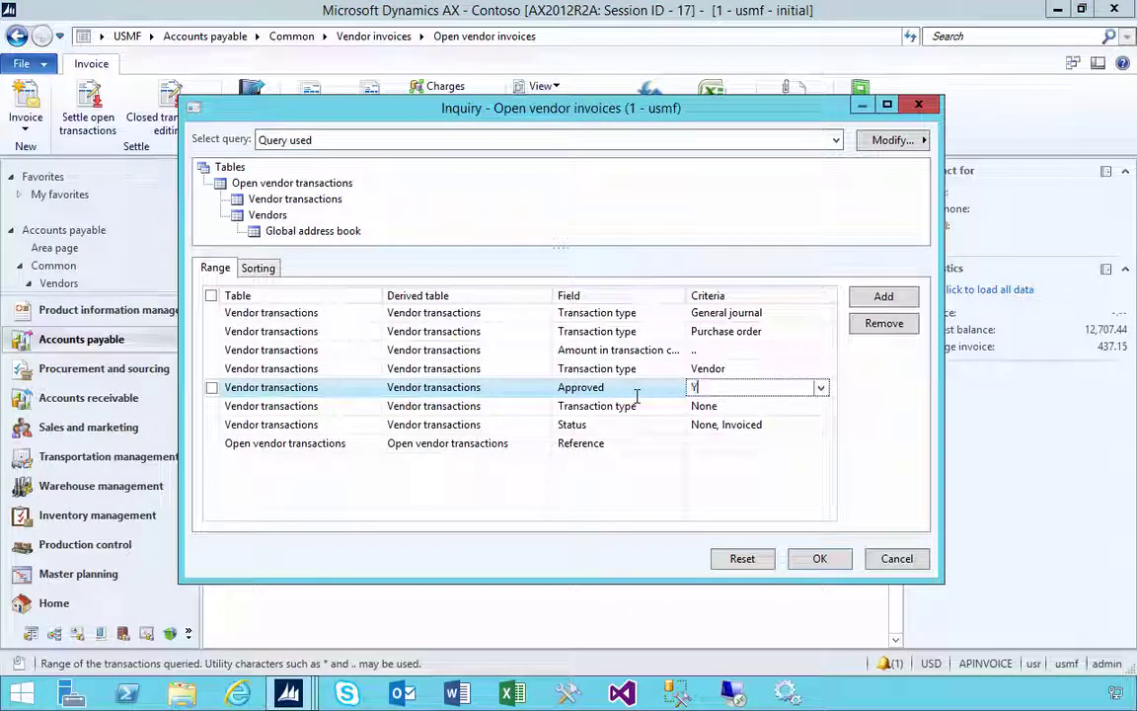
pyautogui.write('Yes')
pyautogui.press('Return')
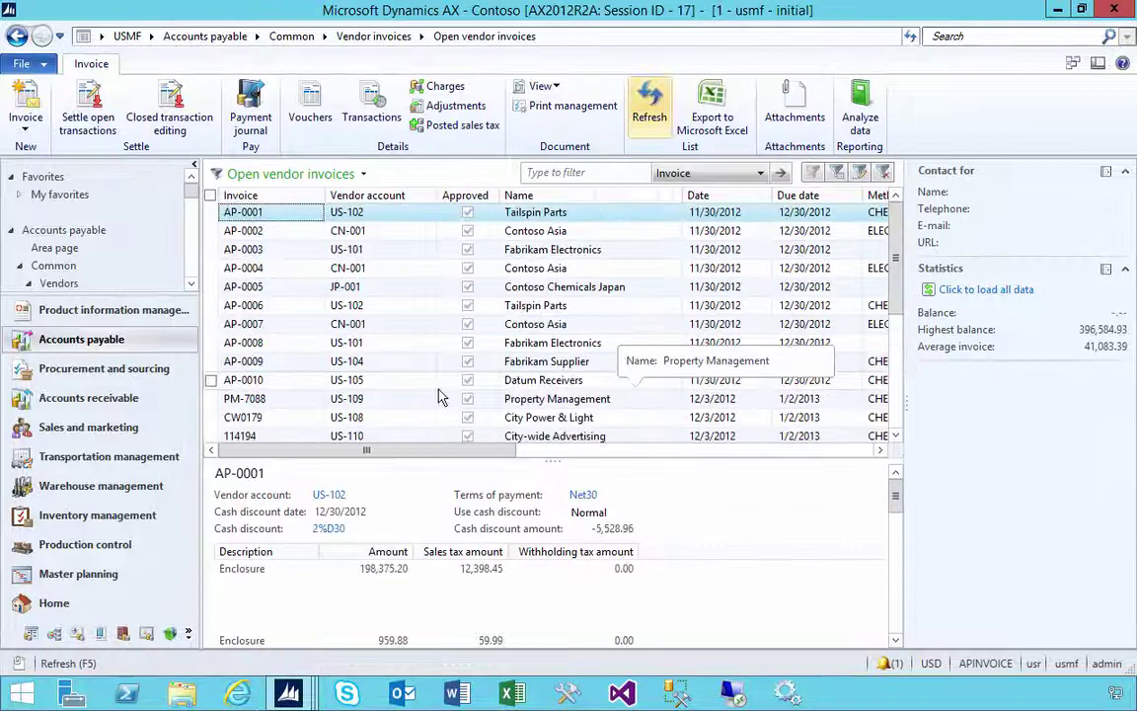
# Filter the open vendor invoices by the Vendor account field to show only vendor X400
pyautogui.scroll(-1, 434, 395)
pyautogui.rightClick(385, 364)
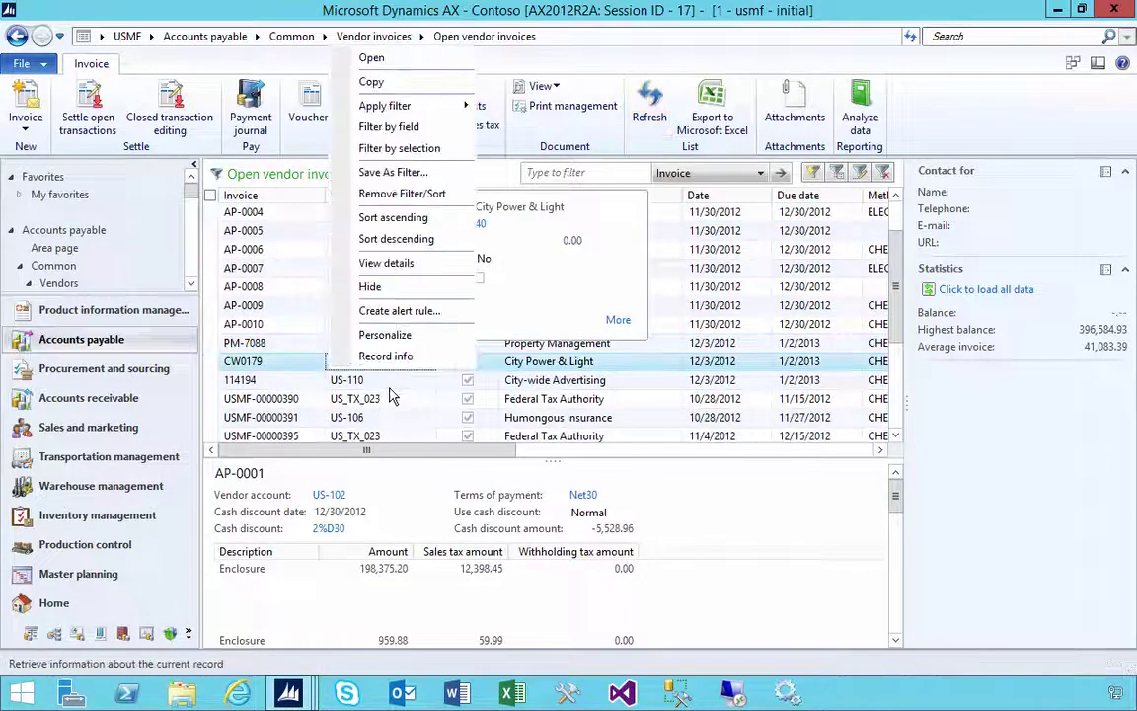
pyautogui.click(386, 126)
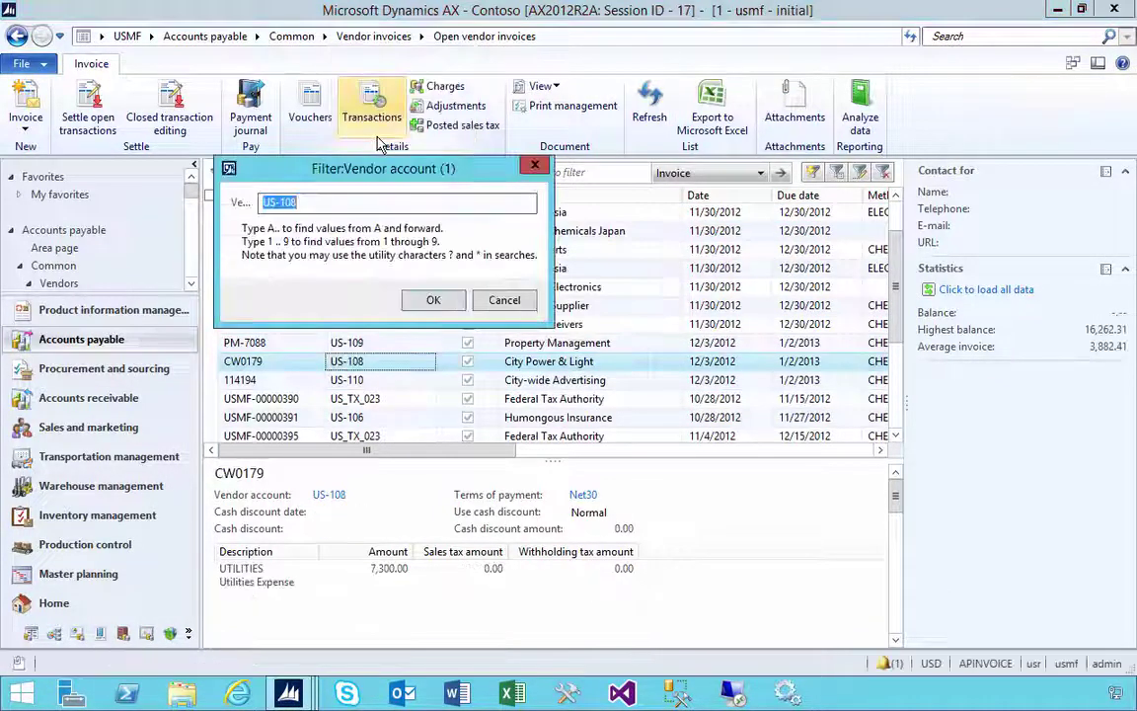
pyautogui.write('*')
pyautogui.write('4')
pyautogui.press('Return')
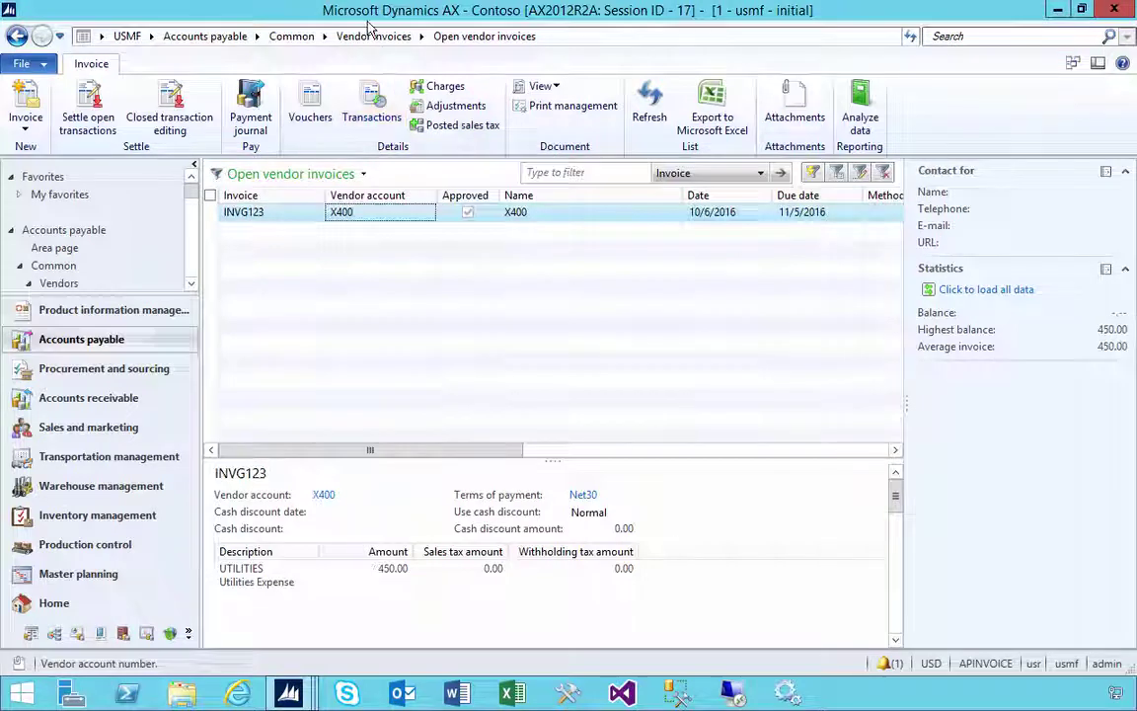
pyautogui.moveTo(326, 222)
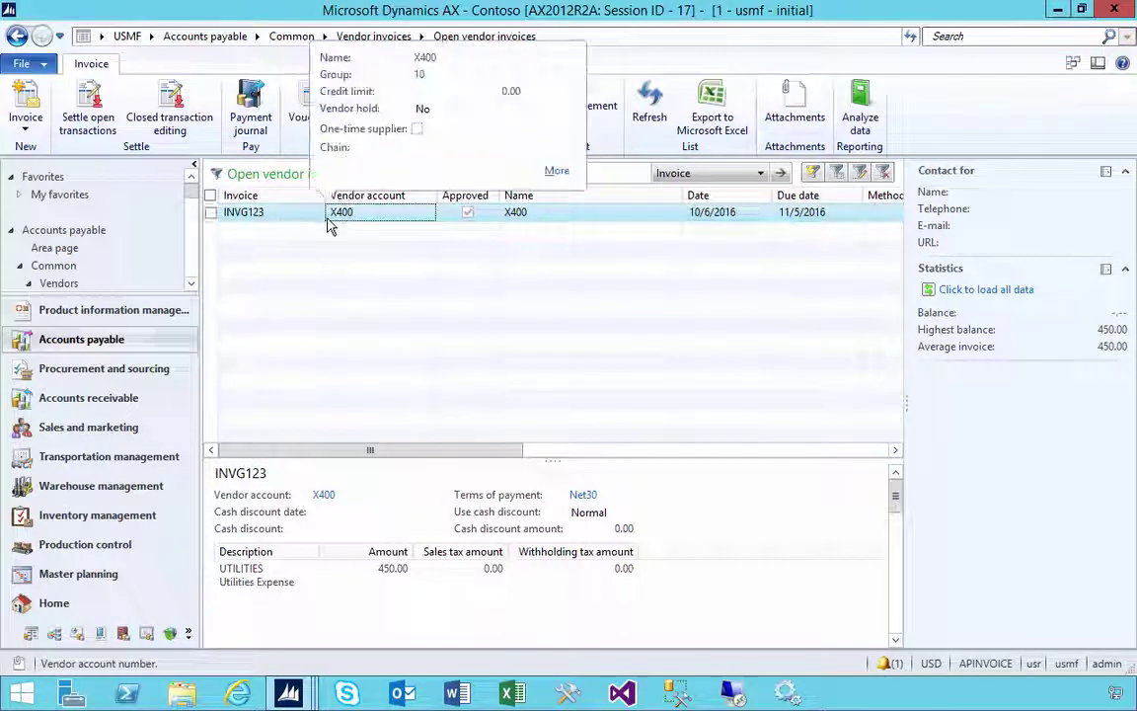
# Switch to the journal voucher window, generate the vendor payment proposal per due date for vendor X400, and close the proposal without transferring it
pyautogui.moveTo(288, 694)
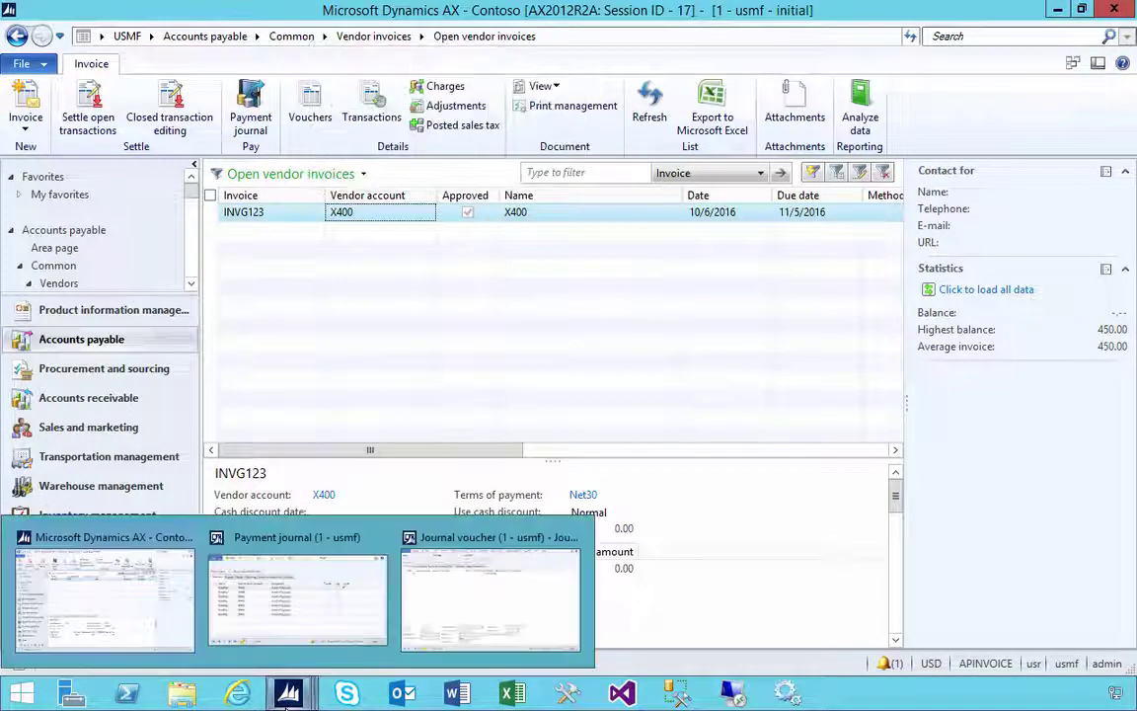
pyautogui.click(460, 612)
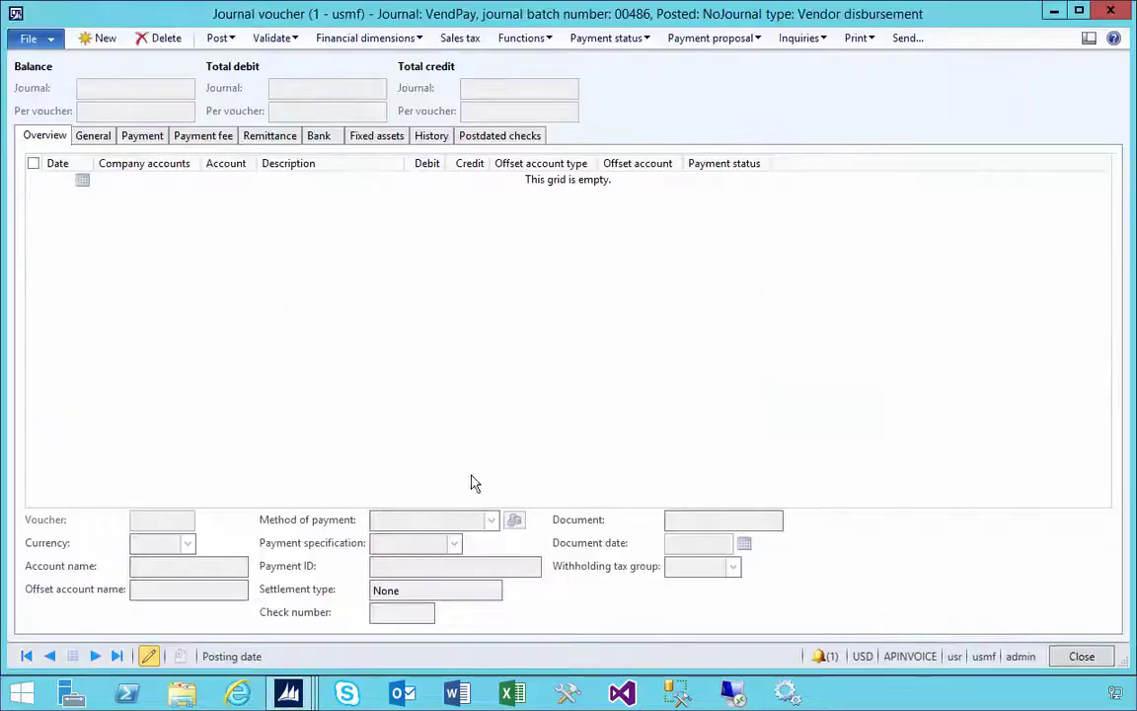
pyautogui.click(689, 40)
pyautogui.click(681, 58)
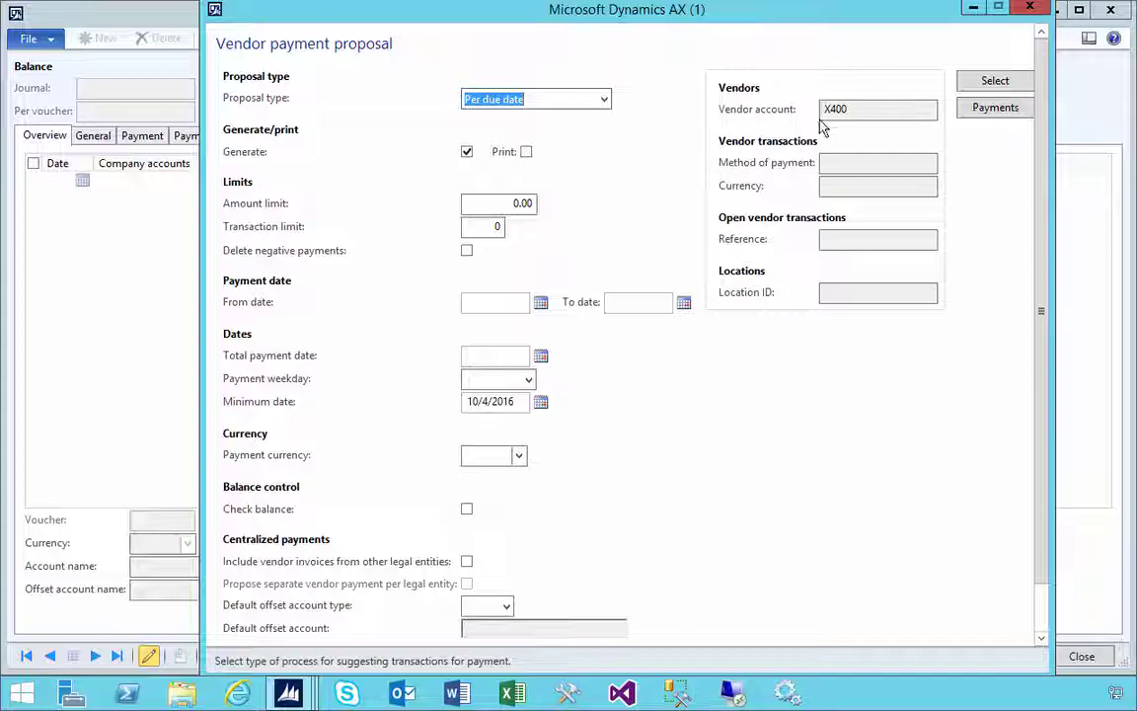
pyautogui.scroll(-1, 938, 352)
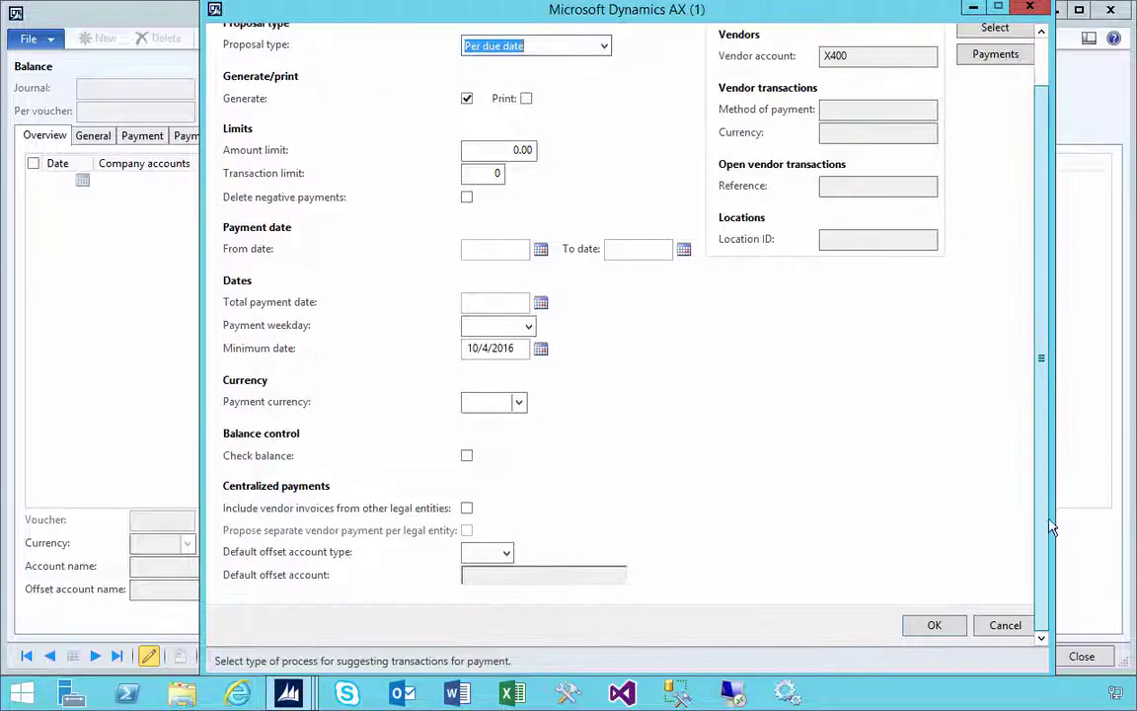
pyautogui.click(936, 625)
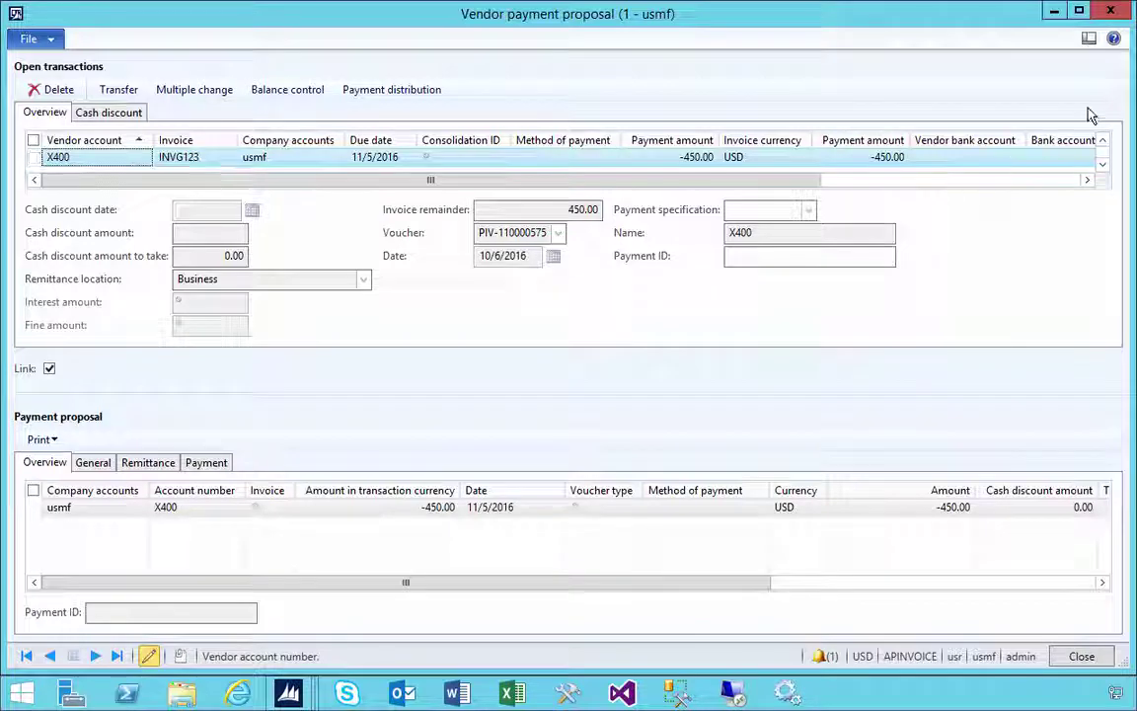
pyautogui.click(1111, 11)
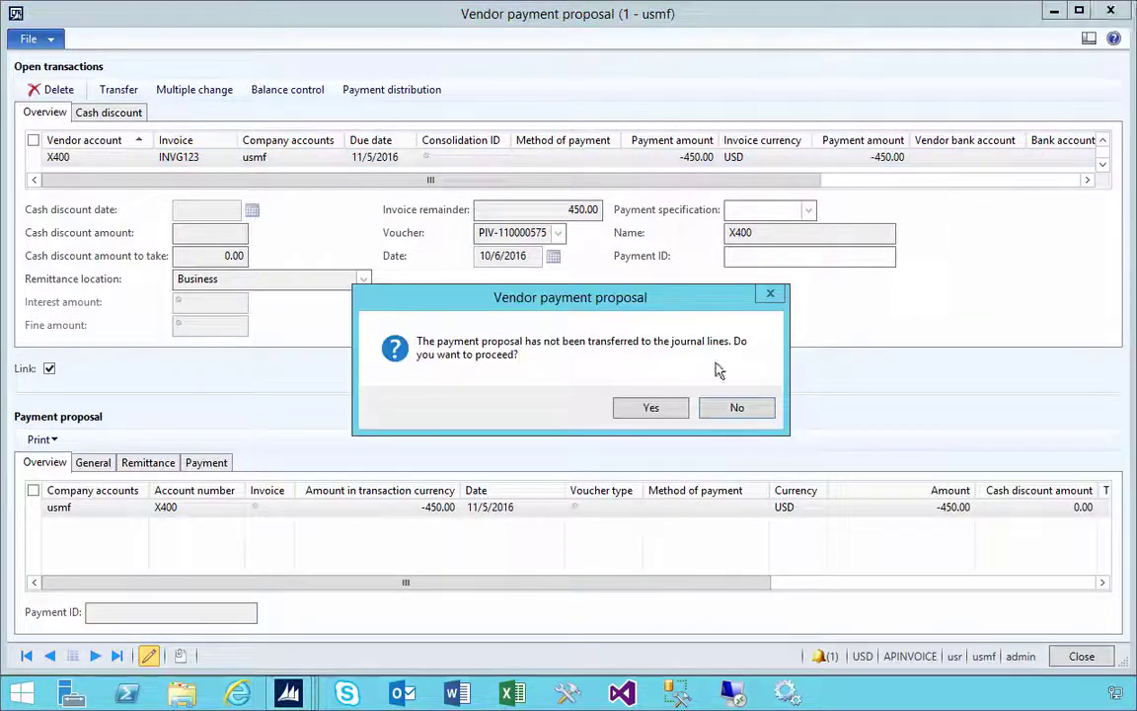
pyautogui.click(726, 407)
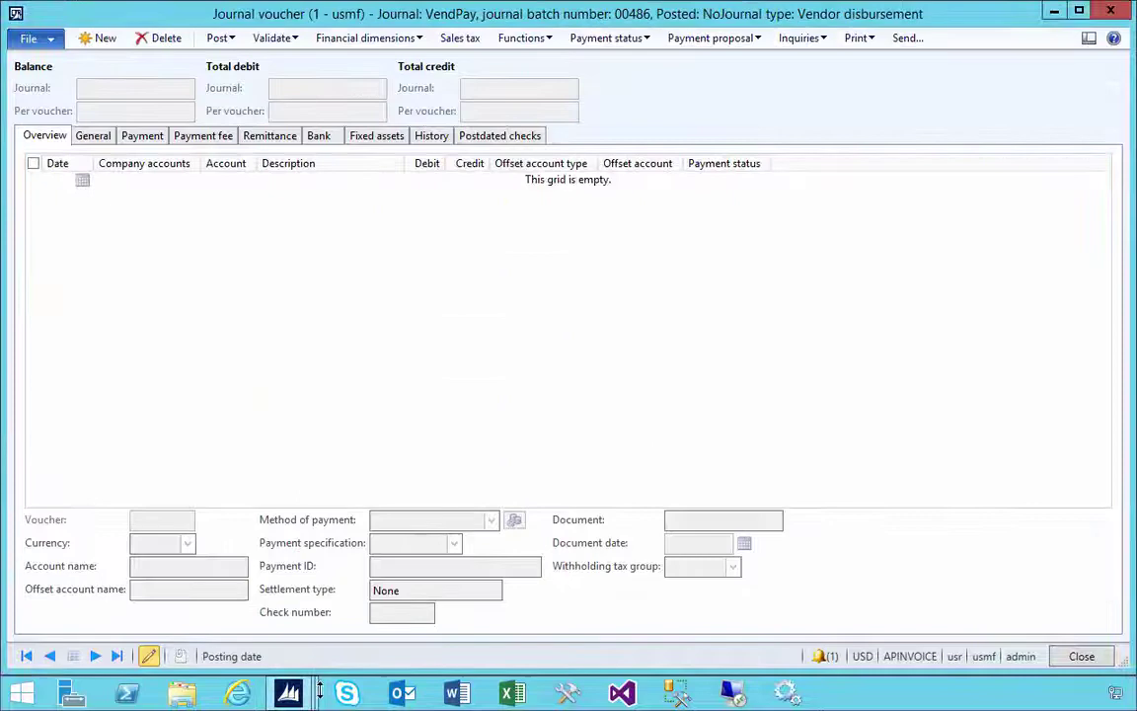
# Return to the open vendor invoices and examine the approval settings in the general details of invoice INVG123's vendor transaction
pyautogui.moveTo(296, 691)
pyautogui.click(166, 628)
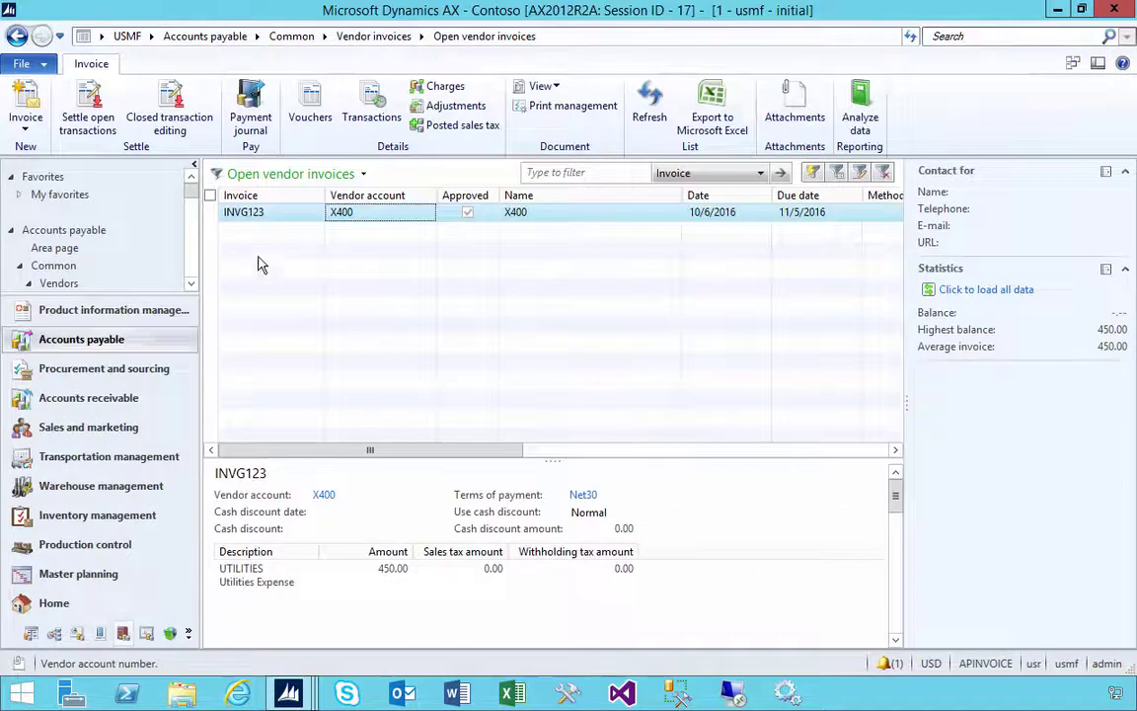
pyautogui.click(268, 213)
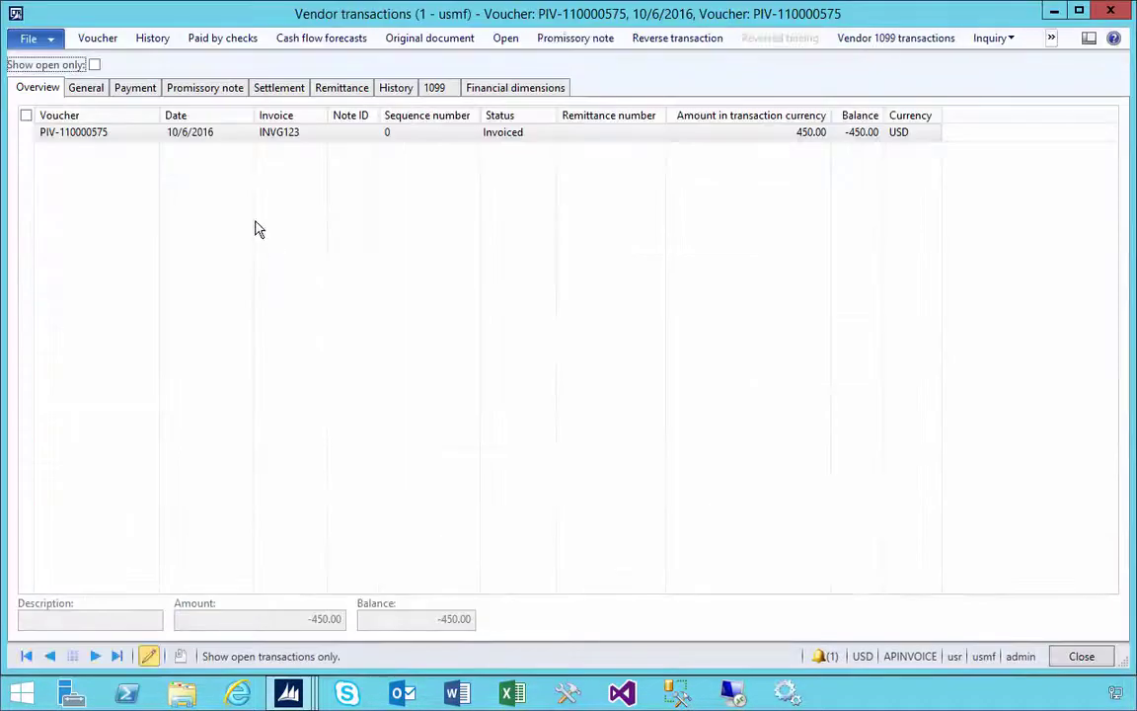
pyautogui.click(91, 88)
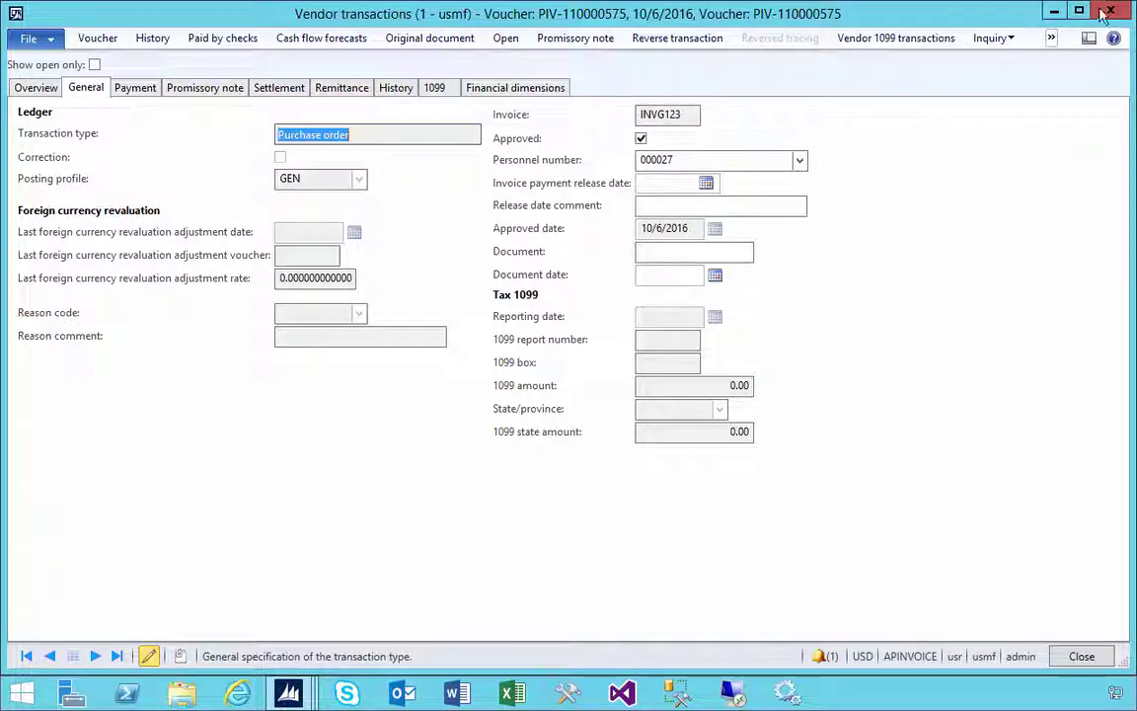
pyautogui.press('Escape')
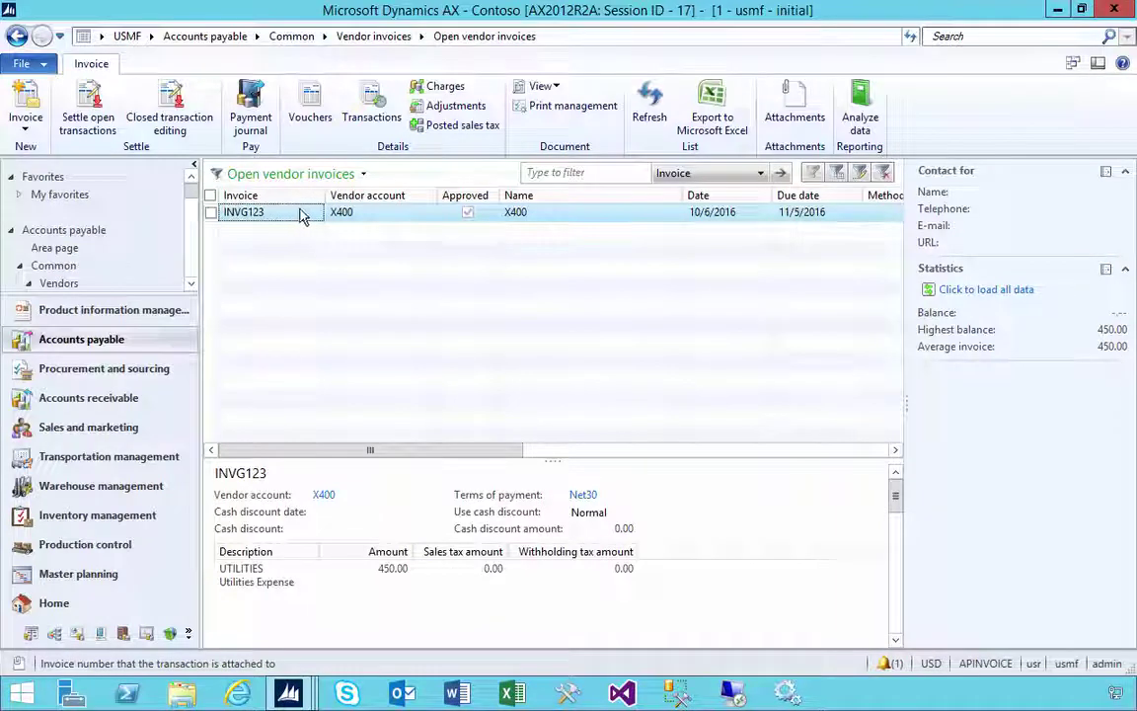